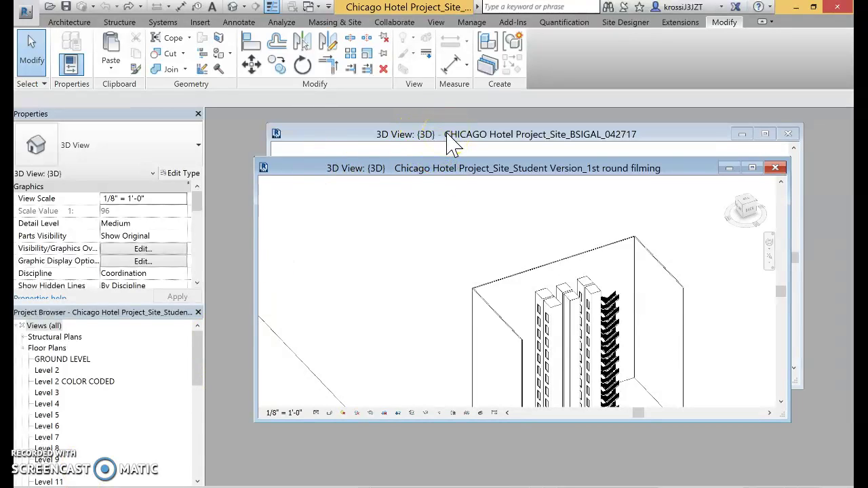
Maximize the student-version Chicago Hotel 3D view window to fill the workspace.
{"action": "left_click_drag", "start_coordinate": [463, 175], "coordinate": [452, 171]}
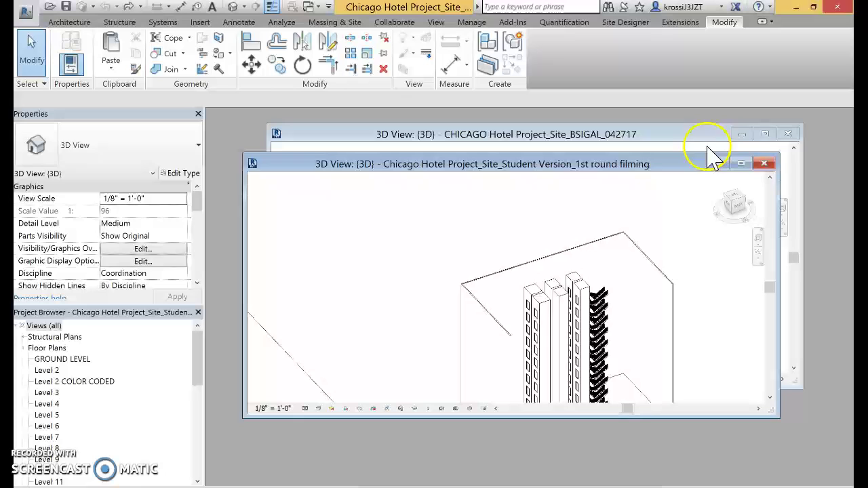
{"action": "left_click", "coordinate": [742, 164]}
{"action": "middle_click_drag", "start_coordinate": [689, 264], "coordinate": [730, 257]}
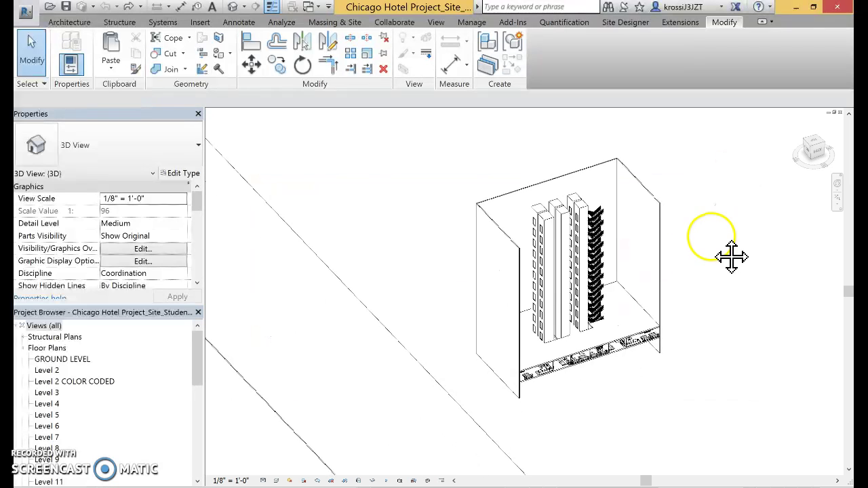
{"action": "scroll", "coordinate": [562, 387], "scroll_direction": "up", "scroll_amount": 1}
{"action": "scroll", "coordinate": [523, 368], "scroll_direction": "up", "scroll_amount": 3}
{"action": "scroll", "coordinate": [536, 360], "scroll_direction": "up", "scroll_amount": 2}
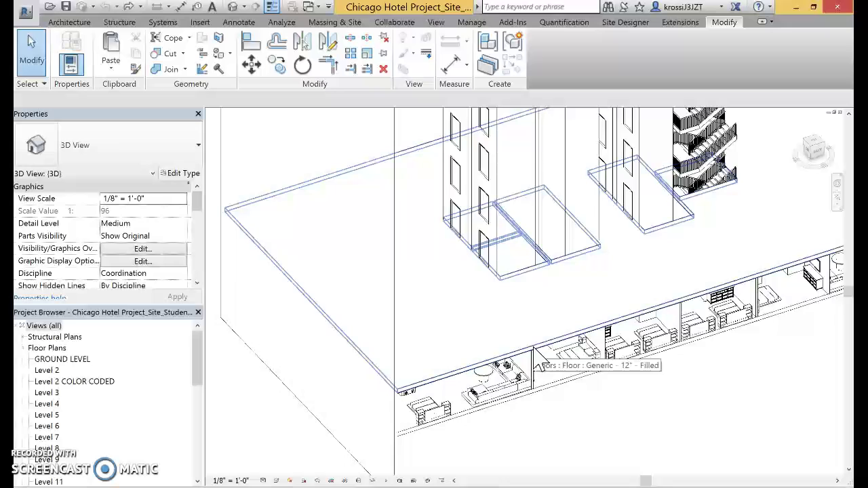
{"action": "scroll", "coordinate": [534, 356], "scroll_direction": "up", "scroll_amount": 2}
{"action": "scroll", "coordinate": [536, 356], "scroll_direction": "up", "scroll_amount": 2}
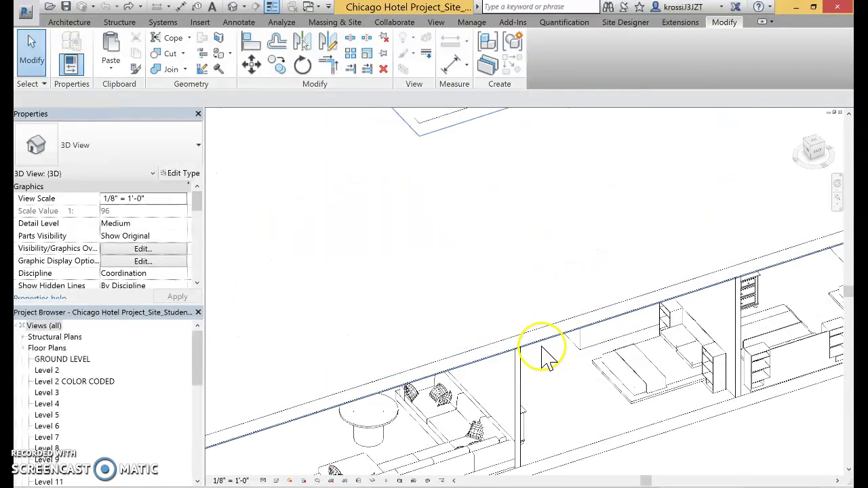
{"action": "scroll", "coordinate": [549, 358], "scroll_direction": "down", "scroll_amount": 3}
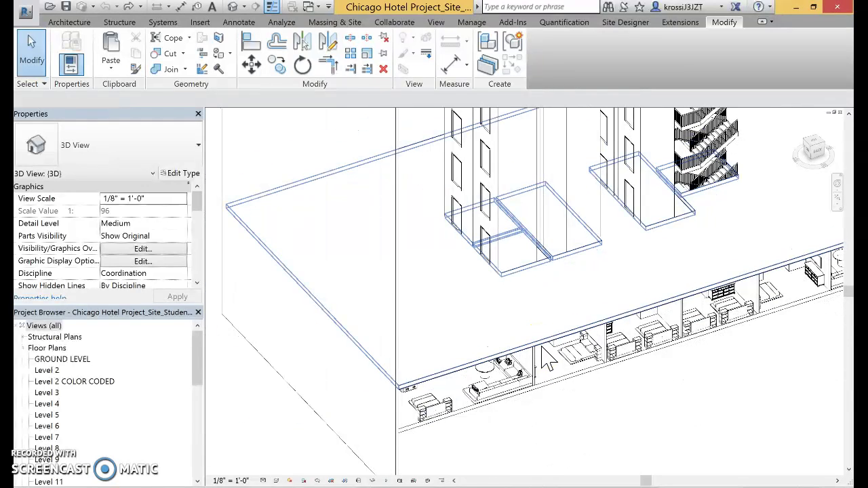
{"action": "scroll", "coordinate": [548, 360], "scroll_direction": "up", "scroll_amount": 1}
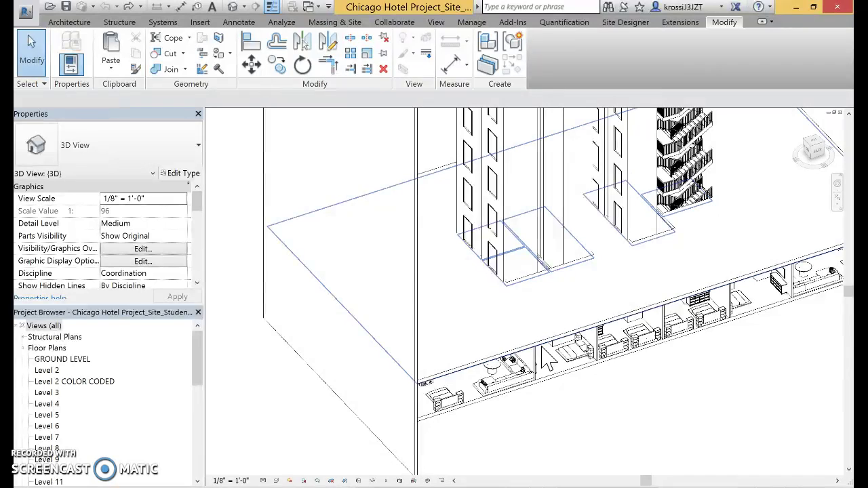
{"action": "left_click", "coordinate": [553, 376]}
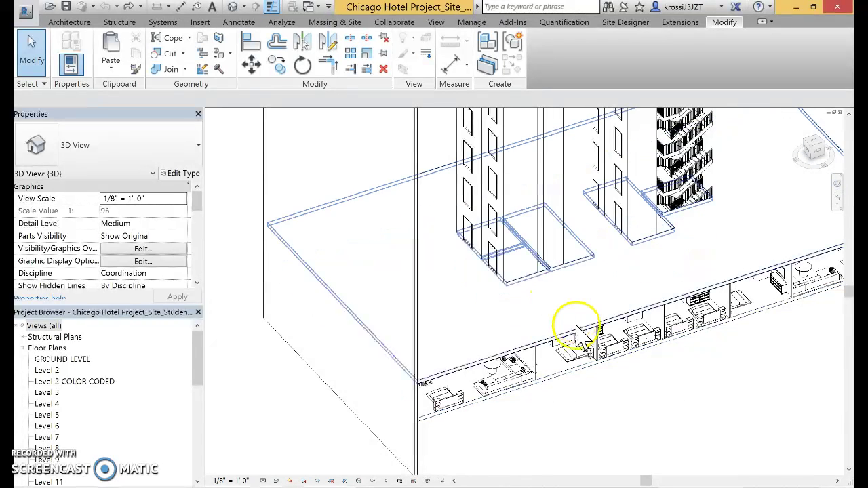
{"action": "scroll", "coordinate": [581, 320], "scroll_direction": "down", "scroll_amount": 4}
Hide the right, back and side exterior walls in the 3D view.
{"action": "middle_click_drag", "start_coordinate": [640, 291], "coordinate": [630, 373], "text": "shift"}
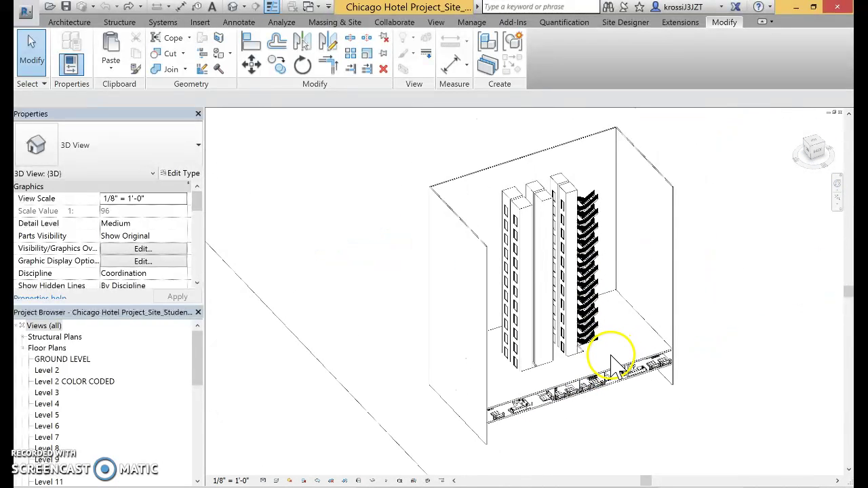
{"action": "right_click", "coordinate": [669, 209]}
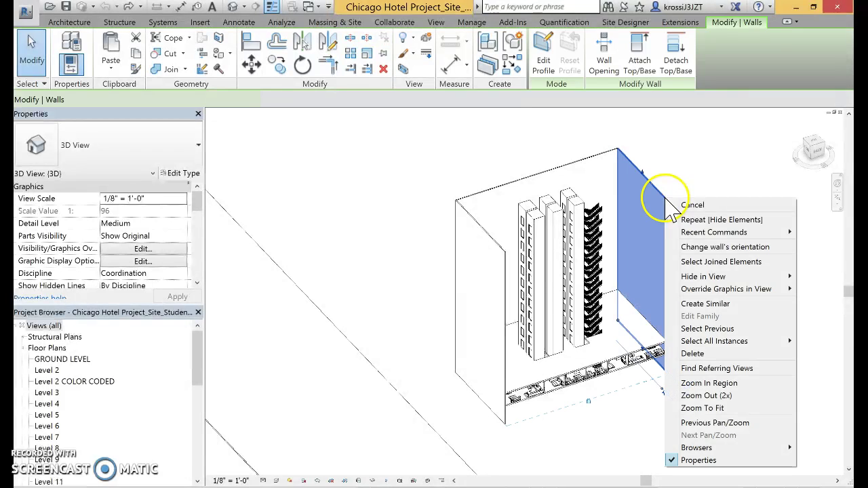
{"action": "mouse_move", "coordinate": [703, 277]}
{"action": "left_click", "coordinate": [656, 277]}
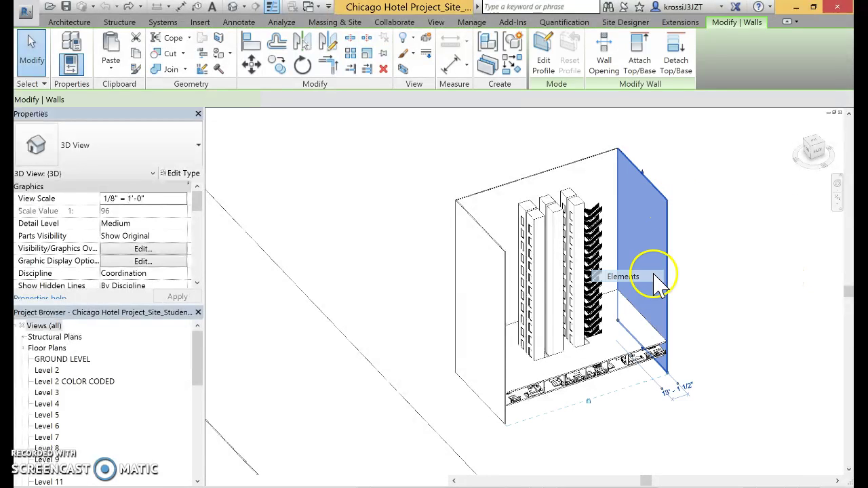
{"action": "left_click", "coordinate": [595, 156]}
{"action": "right_click", "coordinate": [595, 156]}
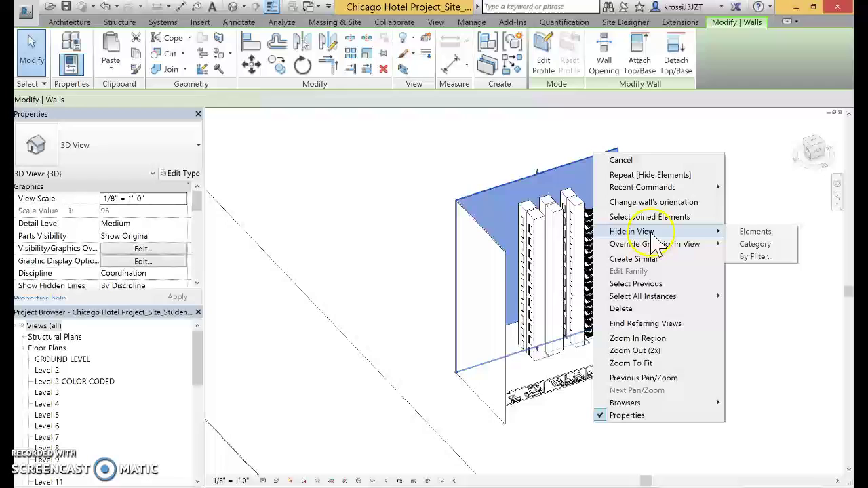
{"action": "left_click", "coordinate": [754, 232]}
{"action": "left_click", "coordinate": [483, 229]}
{"action": "right_click", "coordinate": [483, 229]}
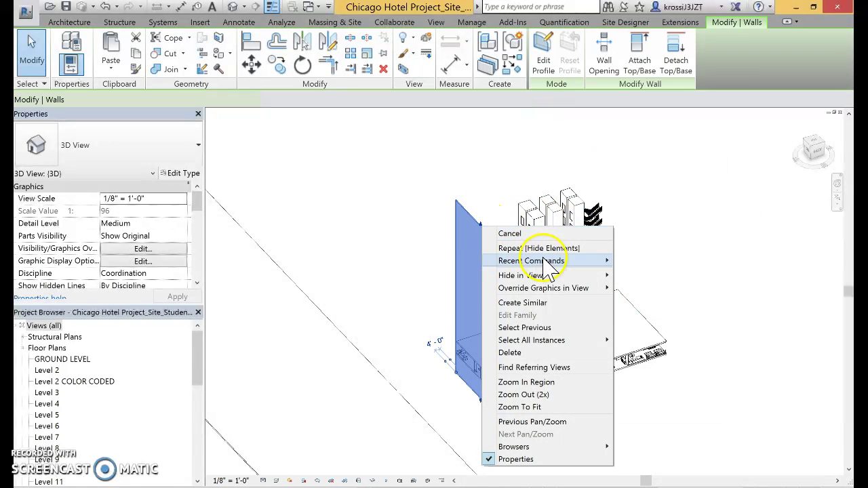
{"action": "left_click", "coordinate": [639, 277]}
Hide the long floor slab in the view.
{"action": "scroll", "coordinate": [428, 337], "scroll_direction": "down", "scroll_amount": 3}
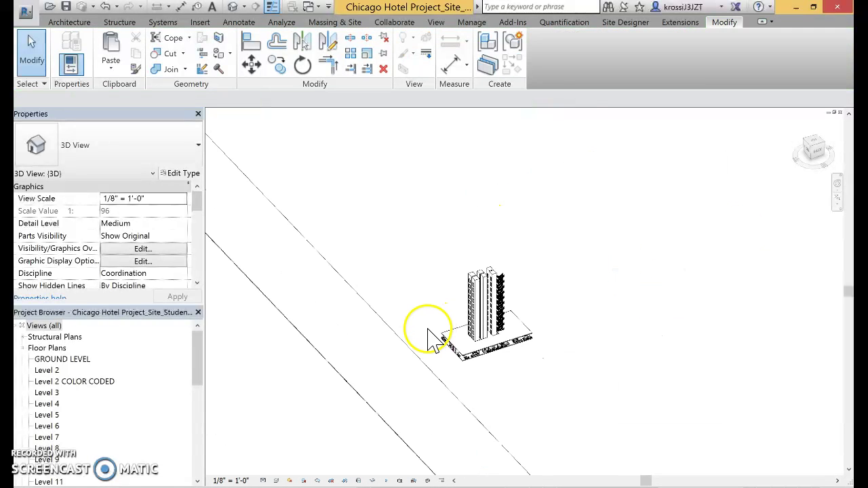
{"action": "left_click_drag", "start_coordinate": [362, 417], "coordinate": [281, 184]}
{"action": "right_click", "coordinate": [291, 278]}
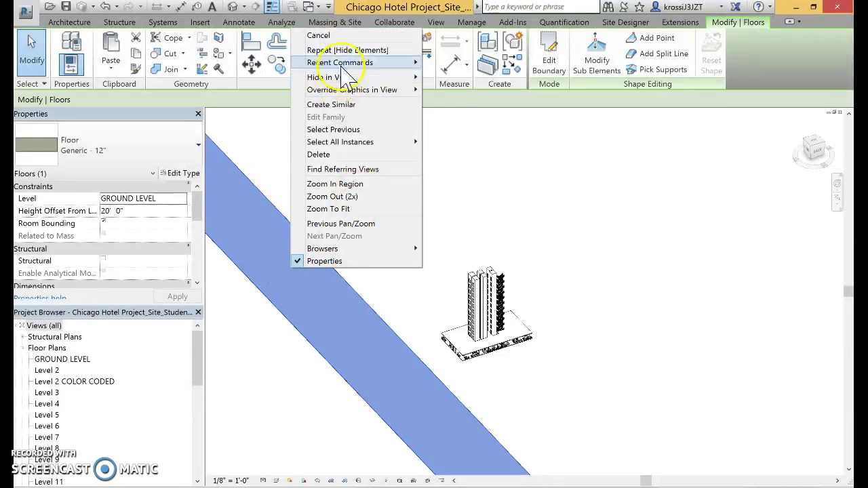
{"action": "mouse_move", "coordinate": [325, 76]}
{"action": "left_click", "coordinate": [442, 76]}
Hide the raised floor slab covering the ground-floor rooms.
{"action": "scroll", "coordinate": [478, 332], "scroll_direction": "up", "scroll_amount": 2}
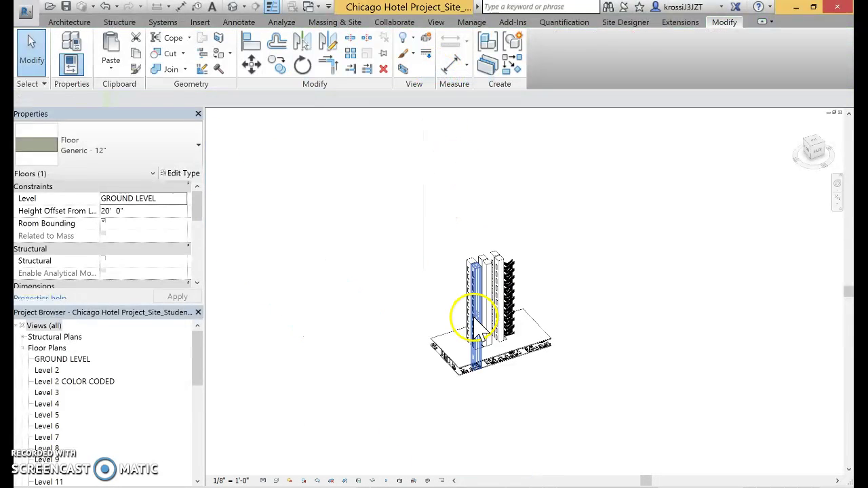
{"action": "scroll", "coordinate": [494, 398], "scroll_direction": "up", "scroll_amount": 2}
{"action": "scroll", "coordinate": [500, 359], "scroll_direction": "up", "scroll_amount": 2}
{"action": "scroll", "coordinate": [485, 310], "scroll_direction": "up", "scroll_amount": 3}
{"action": "scroll", "coordinate": [499, 298], "scroll_direction": "up", "scroll_amount": 2}
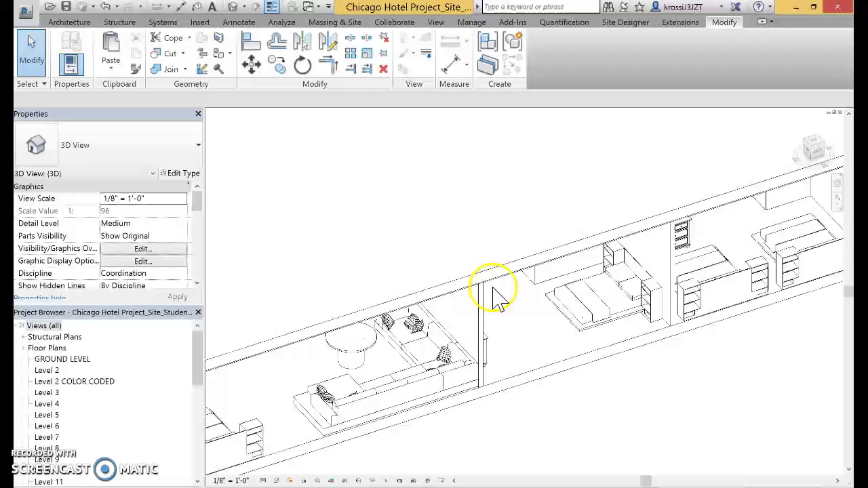
{"action": "scroll", "coordinate": [499, 292], "scroll_direction": "up", "scroll_amount": 2}
{"action": "scroll", "coordinate": [509, 279], "scroll_direction": "up", "scroll_amount": 1}
{"action": "scroll", "coordinate": [502, 280], "scroll_direction": "down", "scroll_amount": 2}
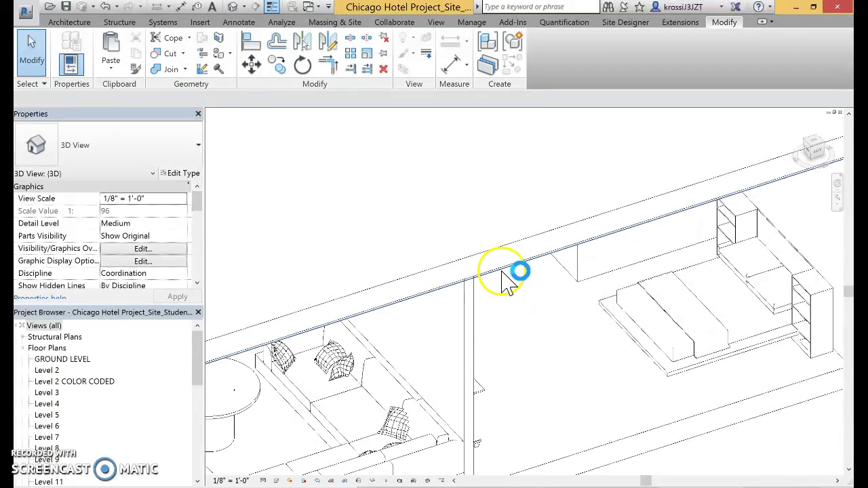
{"action": "scroll", "coordinate": [498, 279], "scroll_direction": "down", "scroll_amount": 3}
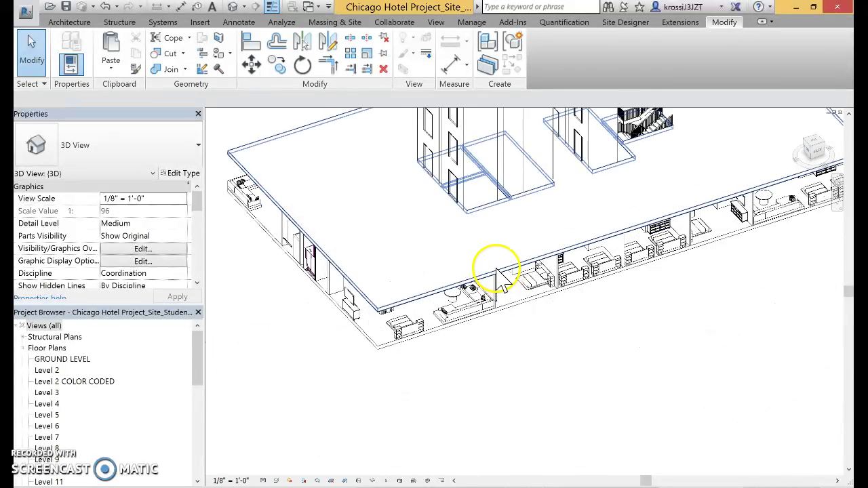
{"action": "left_click", "coordinate": [498, 278]}
{"action": "right_click", "coordinate": [499, 278]}
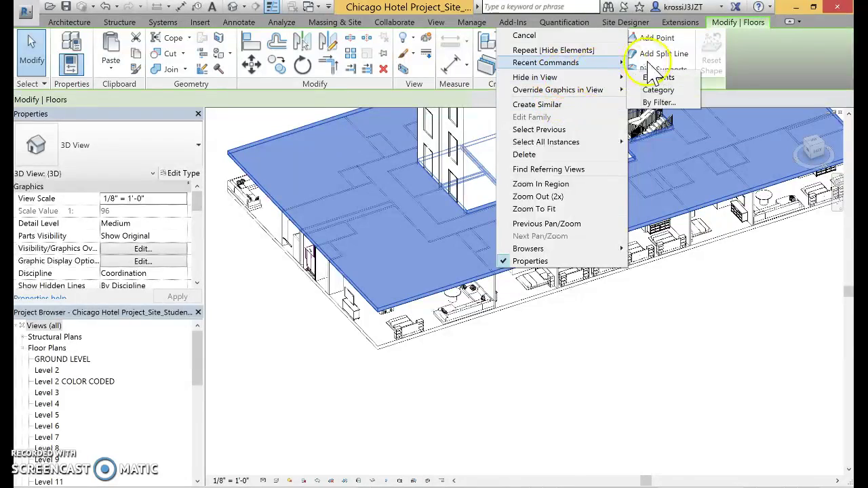
{"action": "left_click", "coordinate": [656, 77]}
Zoom and orbit to inspect the towers and exposed ground-floor layout.
{"action": "scroll", "coordinate": [627, 251], "scroll_direction": "down", "scroll_amount": 5}
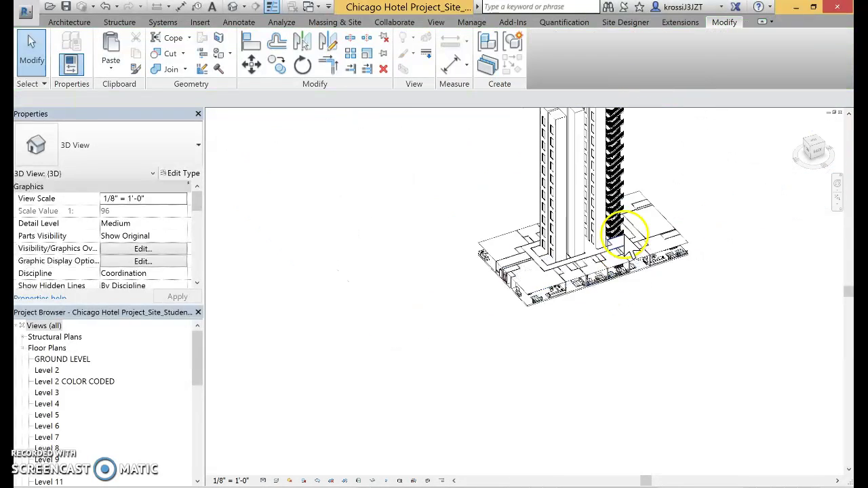
{"action": "scroll", "coordinate": [630, 194], "scroll_direction": "down", "scroll_amount": 4}
{"action": "scroll", "coordinate": [597, 271], "scroll_direction": "up", "scroll_amount": 2}
{"action": "scroll", "coordinate": [630, 223], "scroll_direction": "up", "scroll_amount": 4}
{"action": "scroll", "coordinate": [617, 305], "scroll_direction": "down", "scroll_amount": 2}
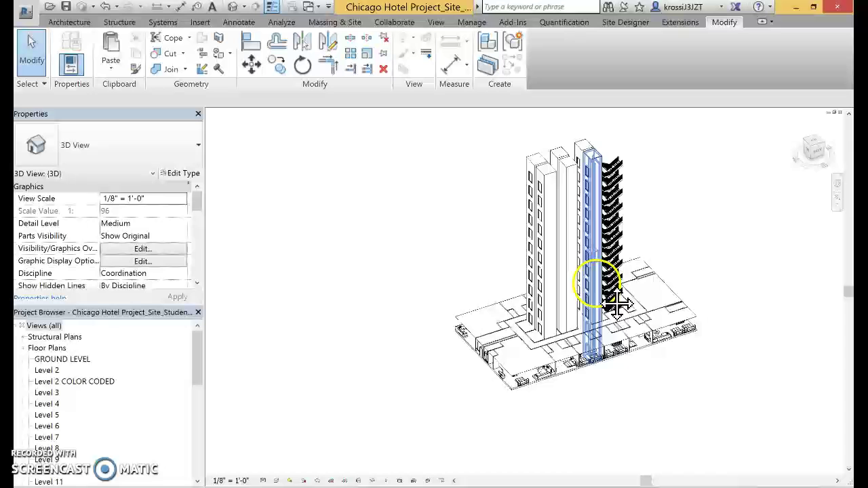
{"action": "middle_click_drag", "start_coordinate": [616, 305], "coordinate": [683, 236], "text": "shift"}
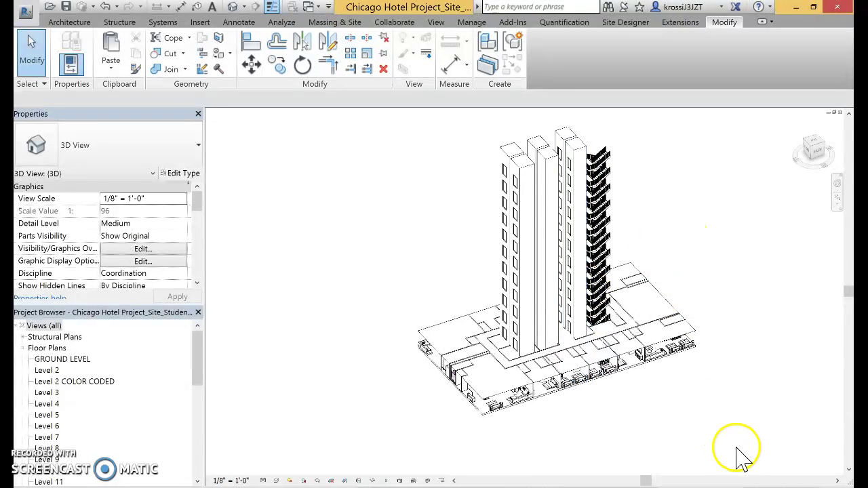
Crossing-select all 298 tower and floor elements, copy them, and restore the view windows.
{"action": "left_click_drag", "start_coordinate": [736, 445], "coordinate": [341, 109]}
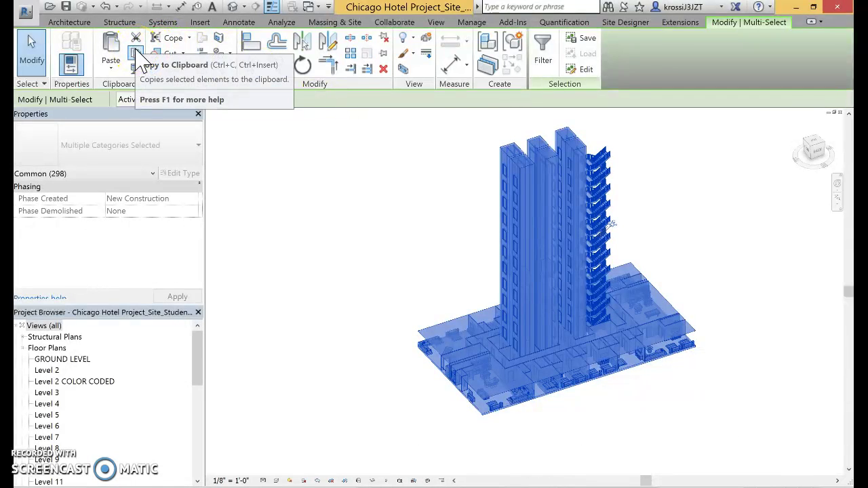
{"action": "left_click", "coordinate": [136, 50]}
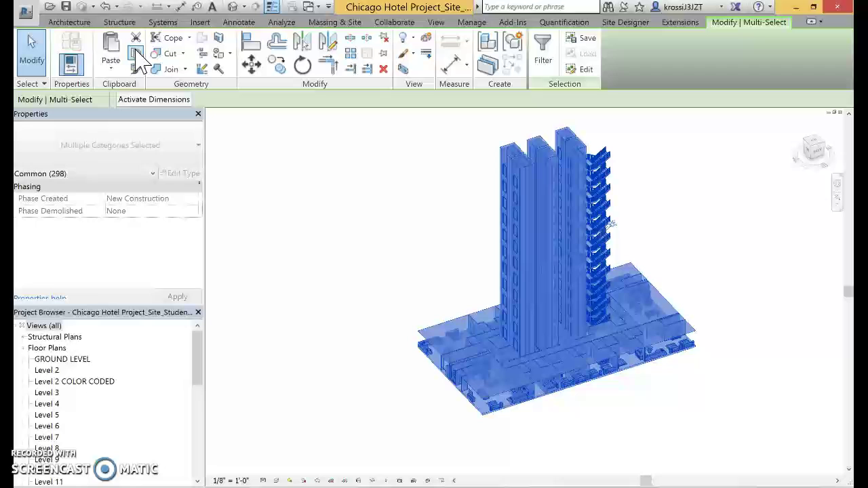
{"action": "left_click", "coordinate": [836, 114]}
Bring the site hotel project's 3D view forward, maximize it, and turn to a corner view.
{"action": "left_click", "coordinate": [677, 139]}
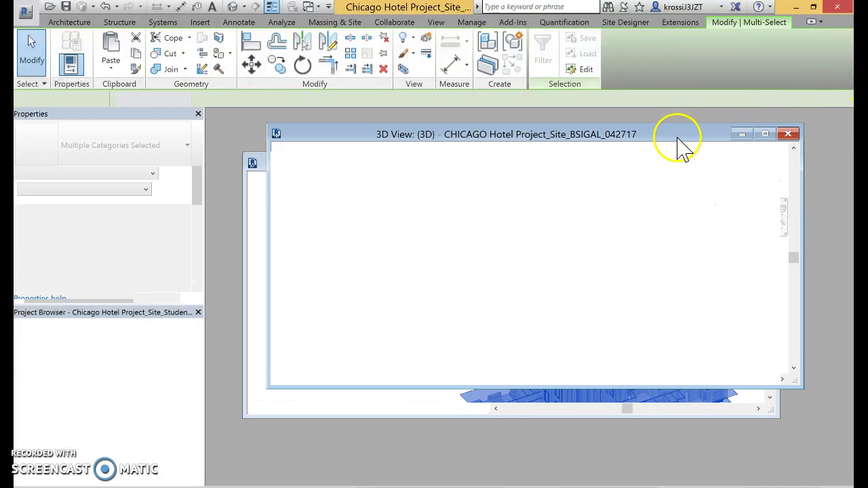
{"action": "left_click", "coordinate": [762, 133]}
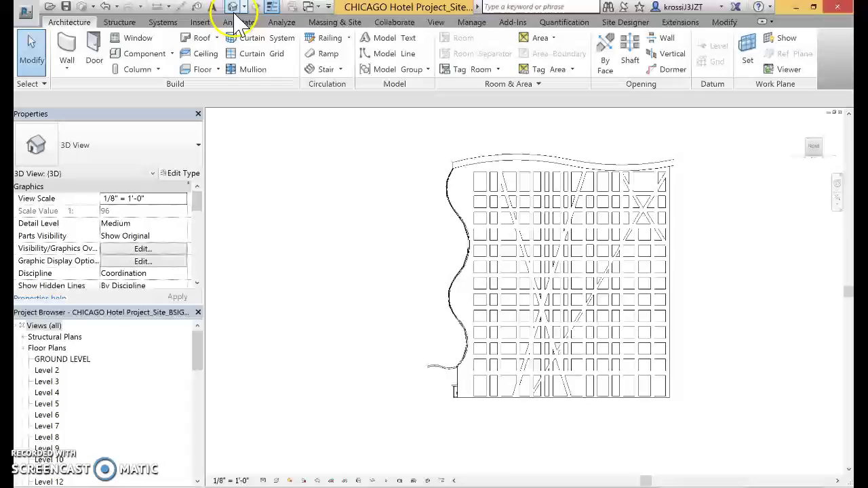
{"action": "left_click", "coordinate": [803, 126]}
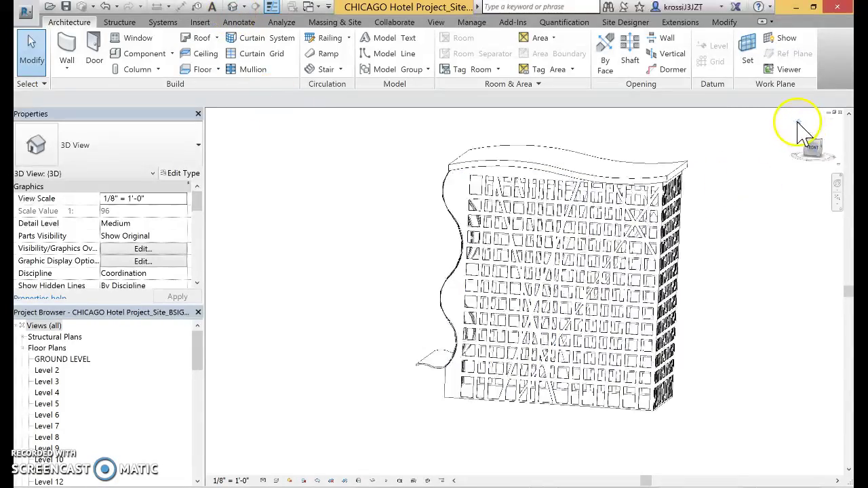
Set the visual style to Wireframe and zoom on the building.
{"action": "left_click", "coordinate": [276, 481]}
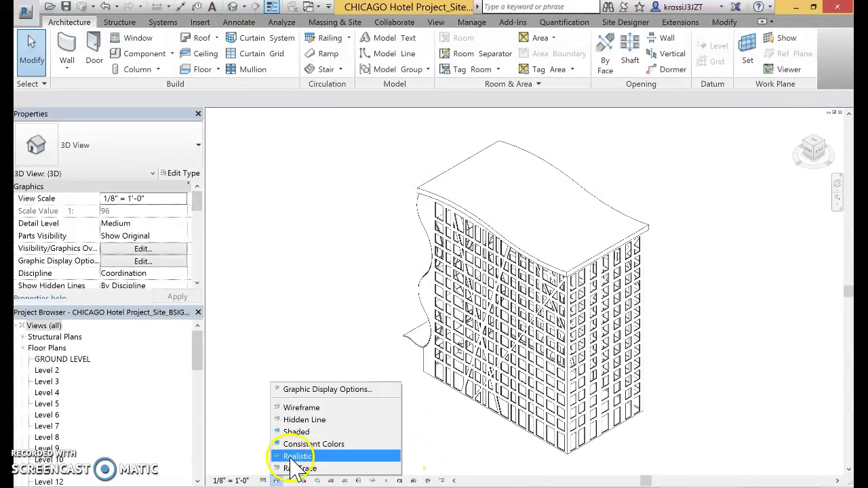
{"action": "left_click", "coordinate": [302, 408]}
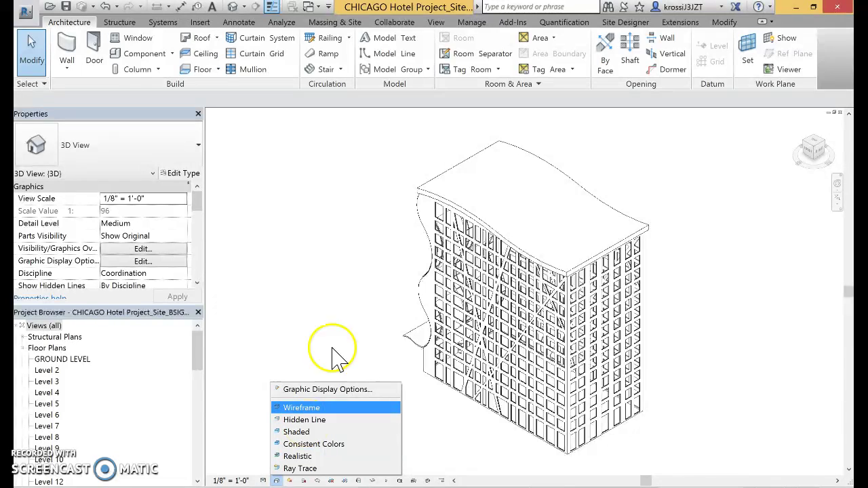
{"action": "scroll", "coordinate": [445, 271], "scroll_direction": "down", "scroll_amount": 3}
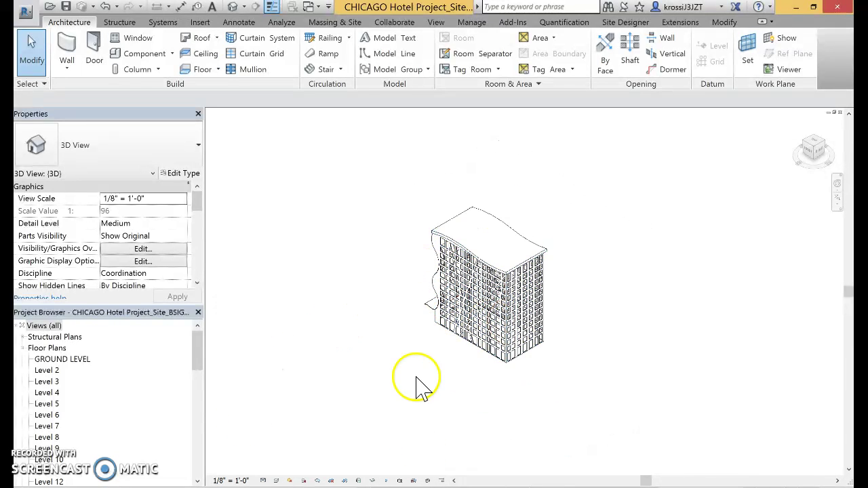
{"action": "scroll", "coordinate": [509, 354], "scroll_direction": "up", "scroll_amount": 4}
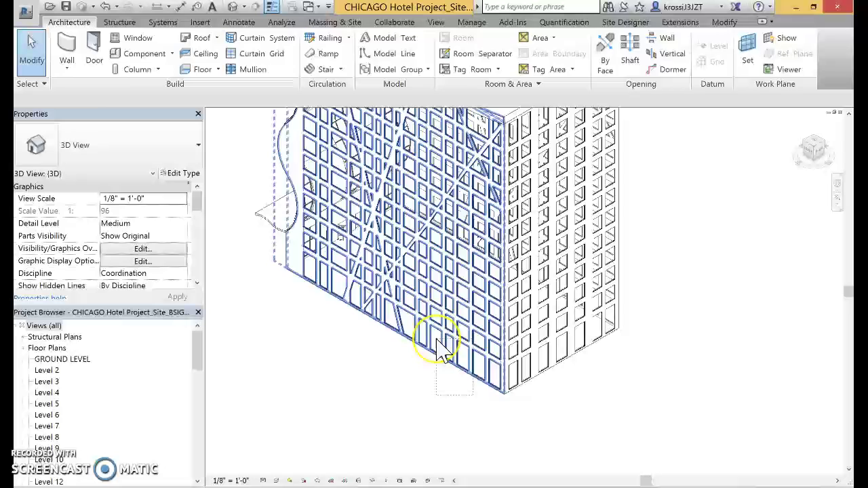
Hide the building's left facade wall in the view.
{"action": "left_click", "coordinate": [439, 349]}
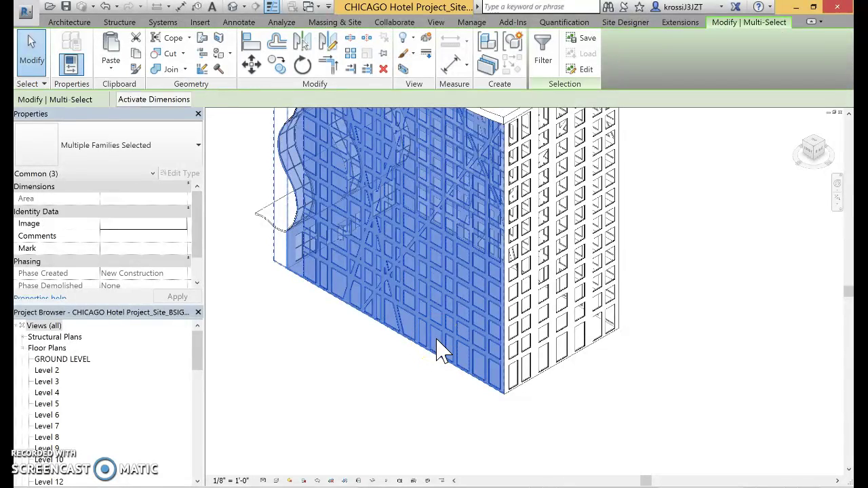
{"action": "left_click_drag", "start_coordinate": [384, 213], "coordinate": [389, 169]}
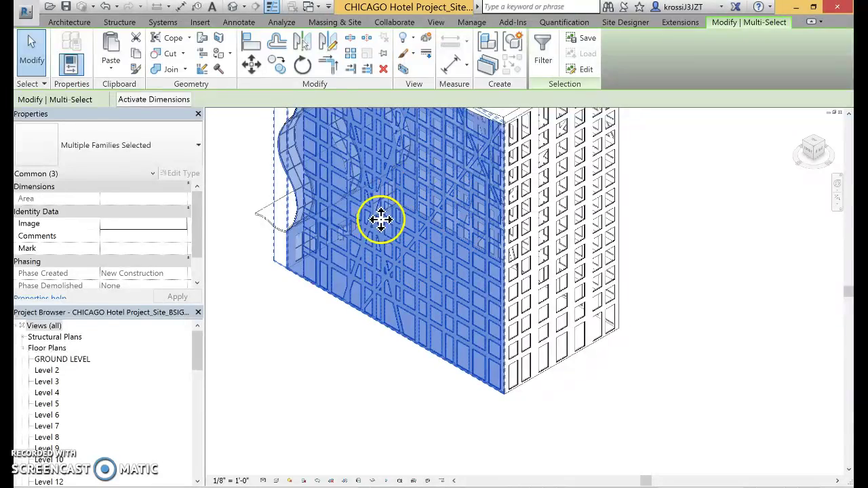
{"action": "left_click", "coordinate": [811, 157]}
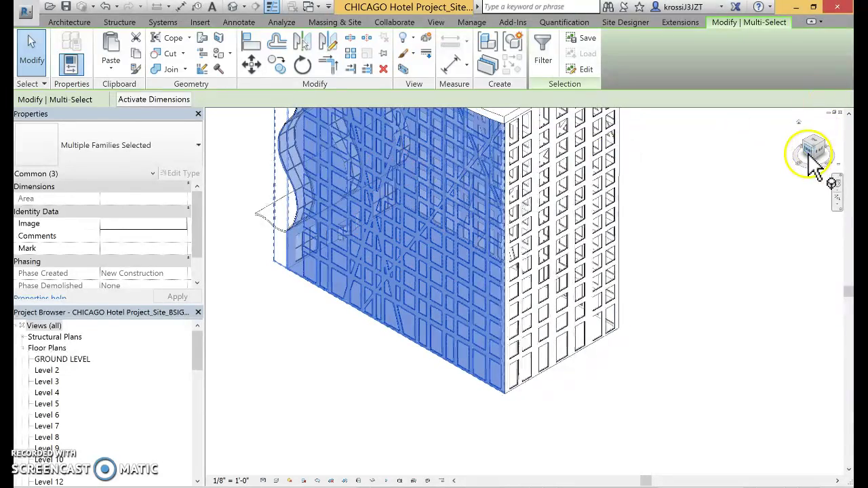
{"action": "left_click", "coordinate": [831, 158]}
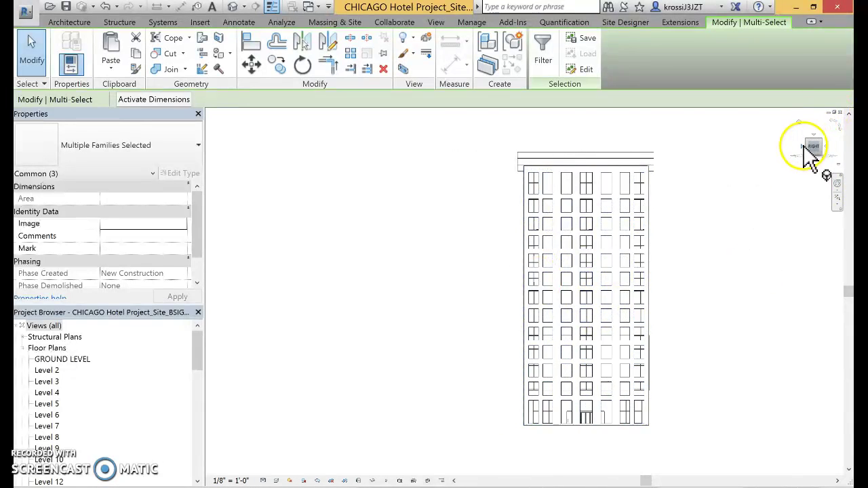
{"action": "left_click", "coordinate": [812, 157]}
{"action": "right_click", "coordinate": [550, 337]}
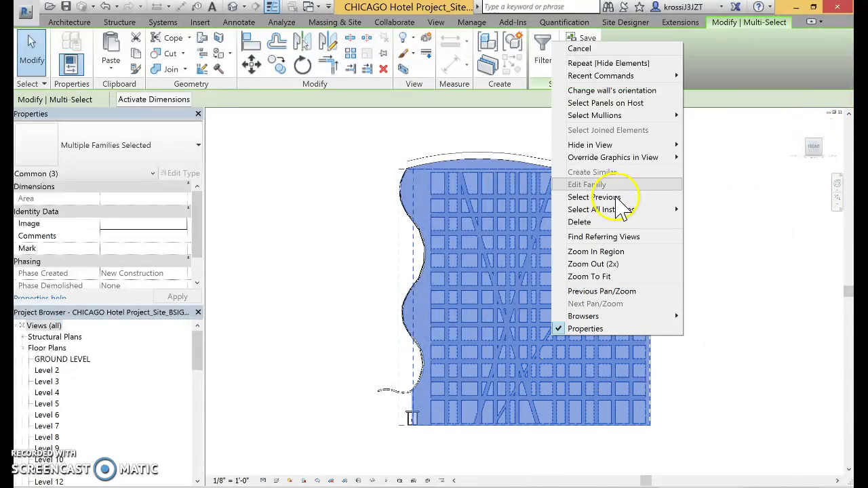
{"action": "mouse_move", "coordinate": [590, 144]}
{"action": "left_click", "coordinate": [701, 143]}
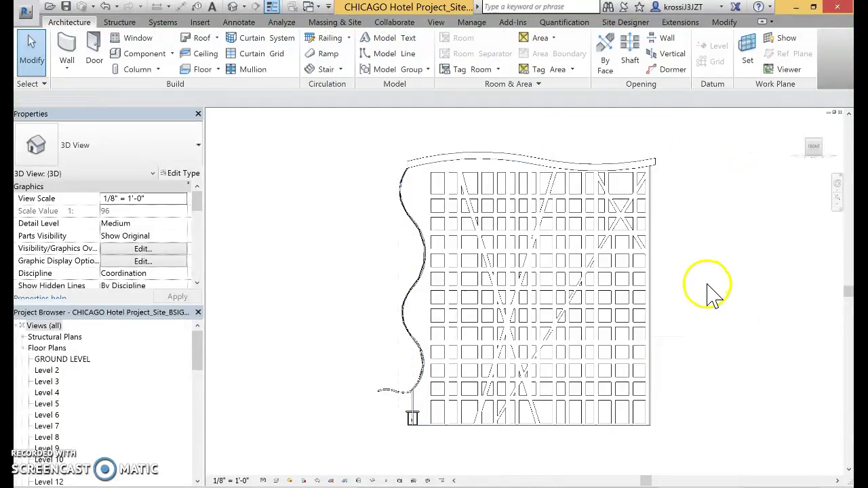
Hide the side curtain wall facade and return to the front view.
{"action": "middle_click_drag", "start_coordinate": [736, 292], "coordinate": [649, 450], "text": "shift"}
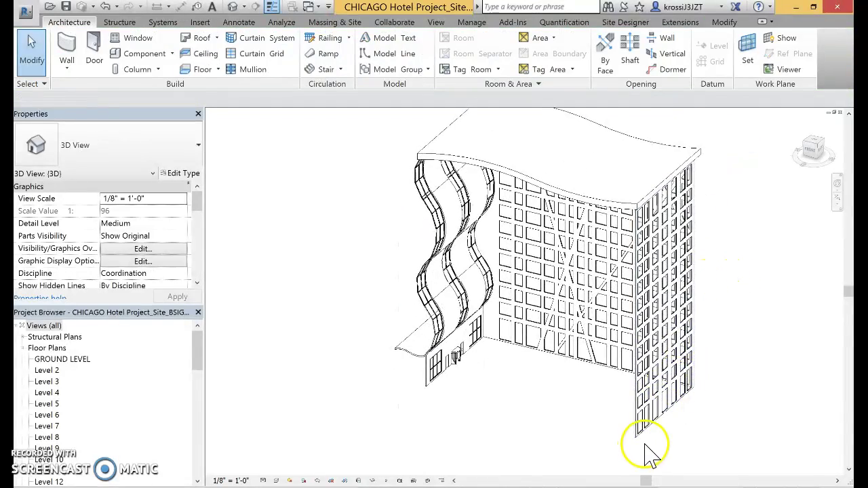
{"action": "left_click", "coordinate": [624, 403]}
{"action": "right_click", "coordinate": [622, 402]}
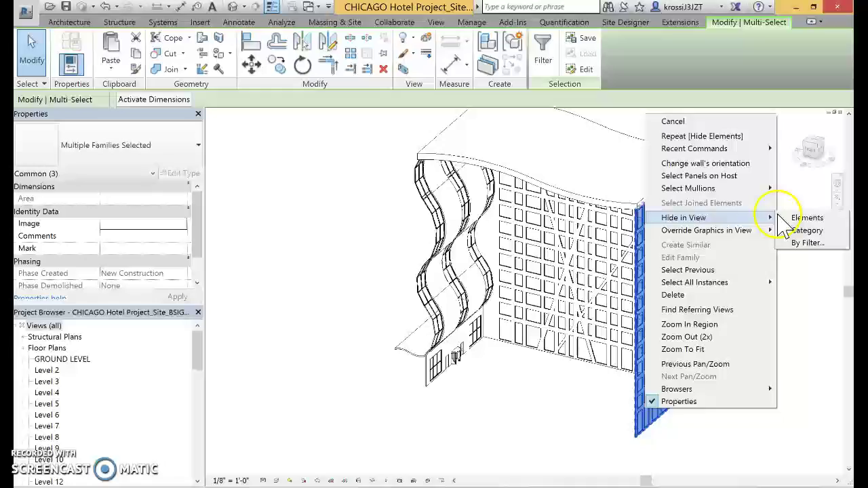
{"action": "left_click", "coordinate": [793, 218]}
{"action": "middle_click_drag", "start_coordinate": [692, 354], "coordinate": [800, 177], "text": "shift"}
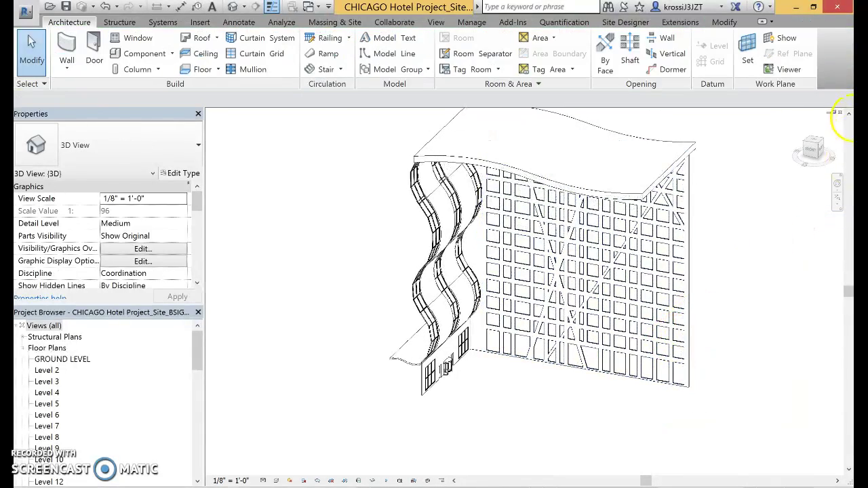
{"action": "left_click", "coordinate": [814, 169]}
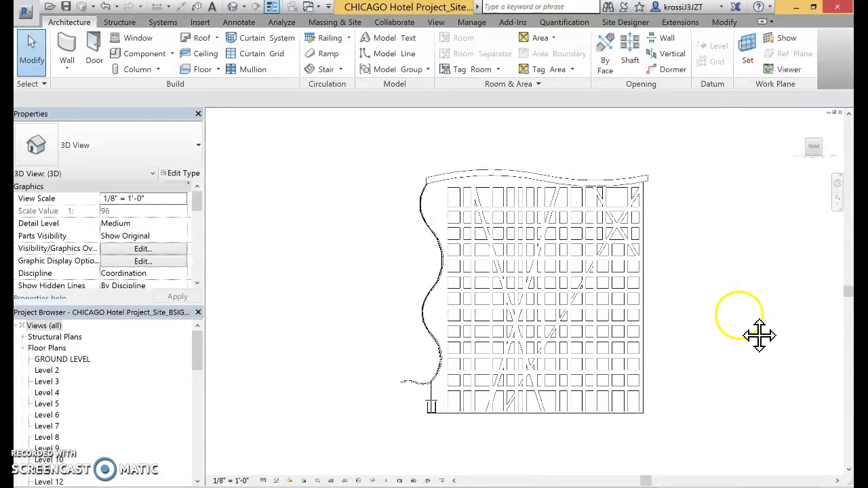
{"action": "middle_click_drag", "start_coordinate": [760, 334], "coordinate": [656, 337]}
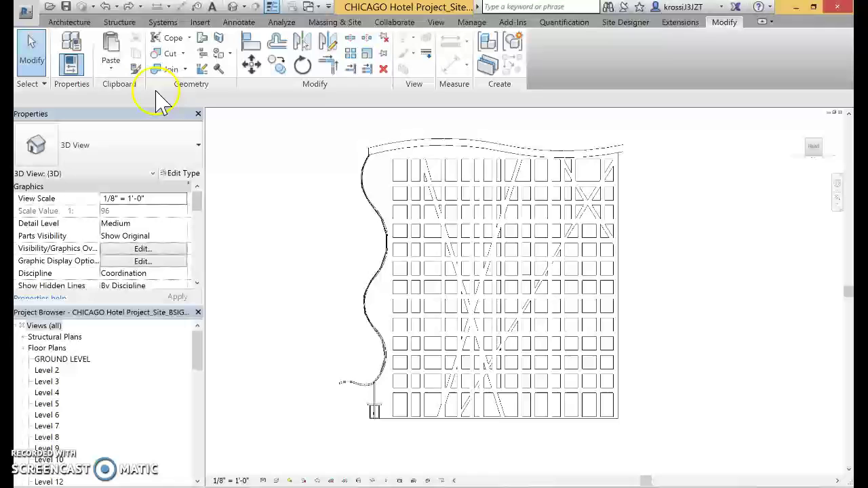
Paste from Clipboard and accept the duplicate material and stair types with OK.
{"action": "left_click", "coordinate": [114, 66]}
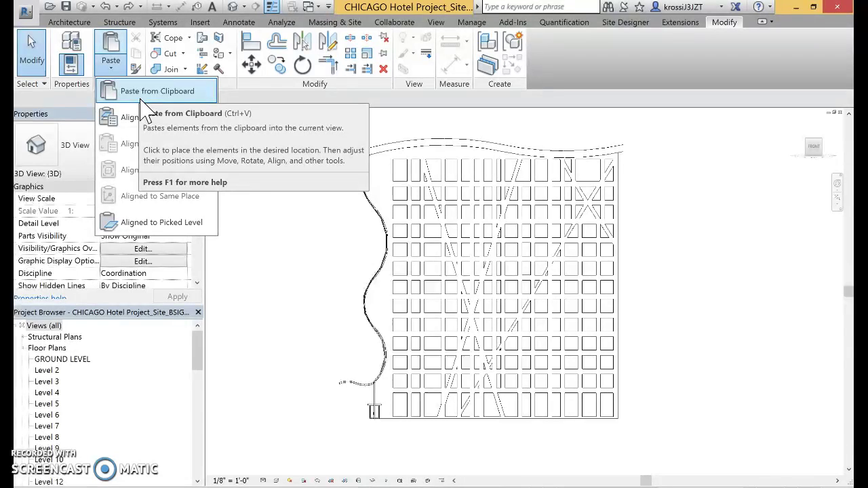
{"action": "left_click", "coordinate": [140, 94]}
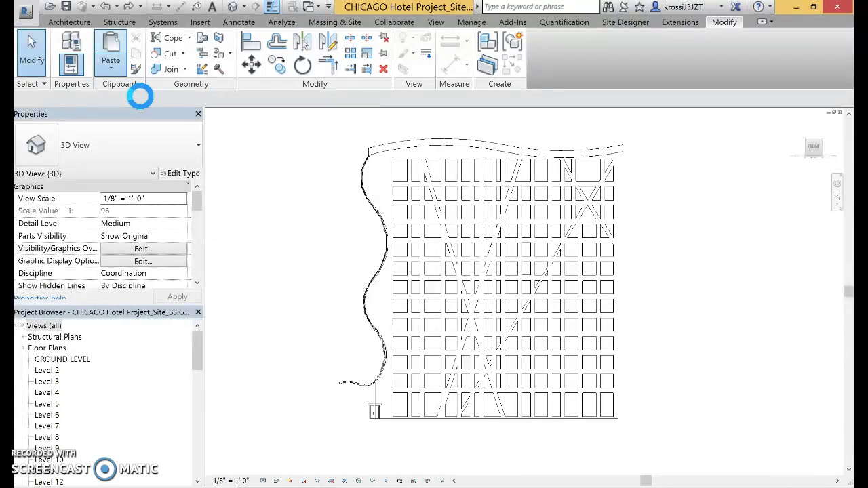
{"action": "left_click", "coordinate": [582, 252]}
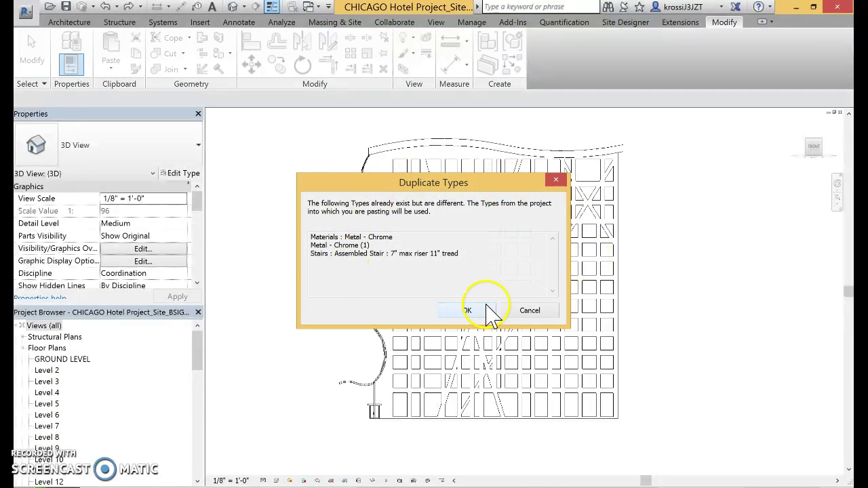
{"action": "left_click", "coordinate": [469, 311]}
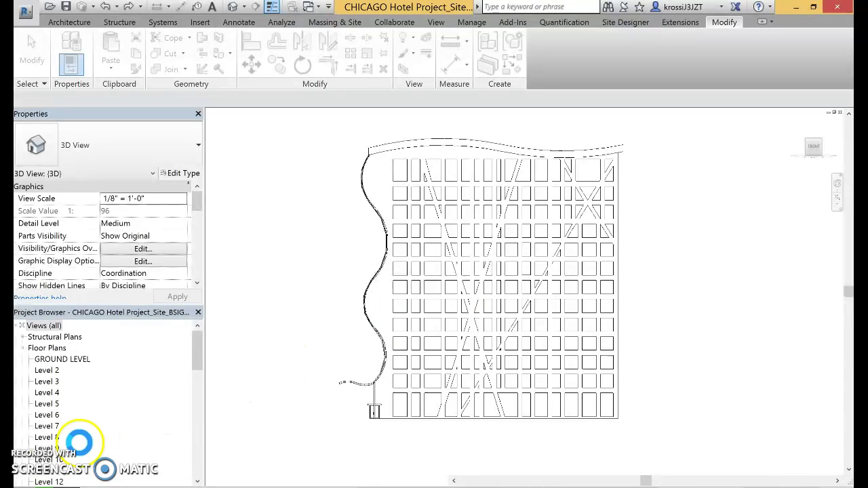
Drag the pasted core layout over the building, zoom in, and place it.
{"action": "left_click_drag", "start_coordinate": [520, 333], "coordinate": [561, 388]}
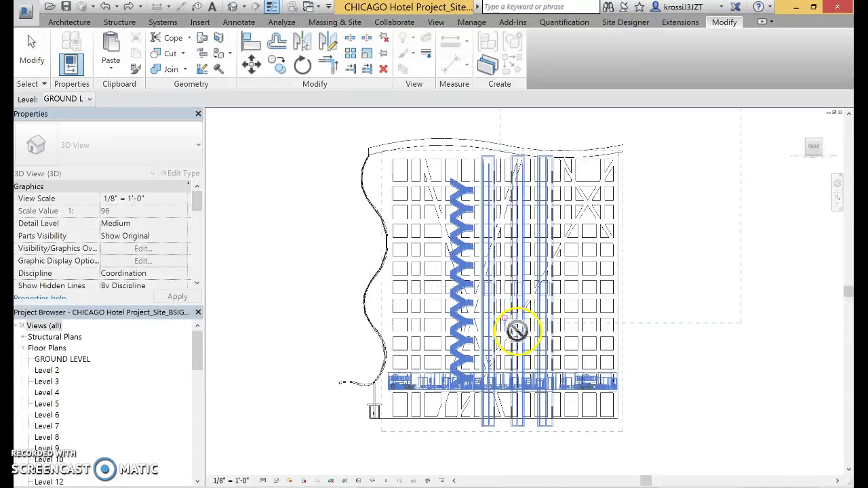
{"action": "scroll", "coordinate": [562, 389], "scroll_direction": "up", "scroll_amount": 1}
{"action": "scroll", "coordinate": [571, 411], "scroll_direction": "up", "scroll_amount": 1}
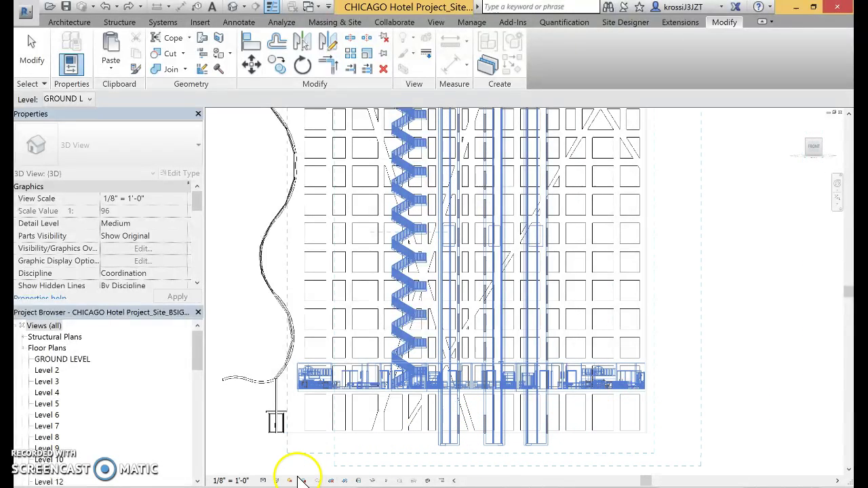
{"action": "scroll", "coordinate": [292, 424], "scroll_direction": "up", "scroll_amount": 1}
{"action": "scroll", "coordinate": [301, 434], "scroll_direction": "up", "scroll_amount": 2}
{"action": "scroll", "coordinate": [306, 401], "scroll_direction": "up", "scroll_amount": 1}
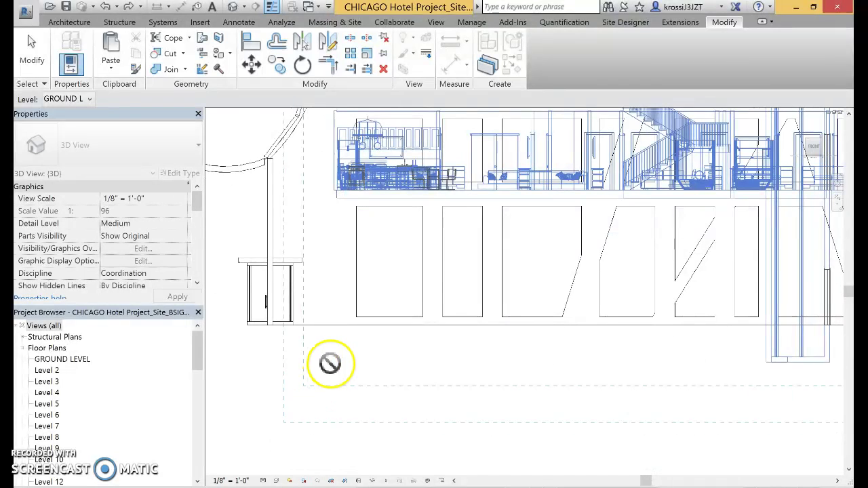
{"action": "scroll", "coordinate": [322, 366], "scroll_direction": "up", "scroll_amount": 1}
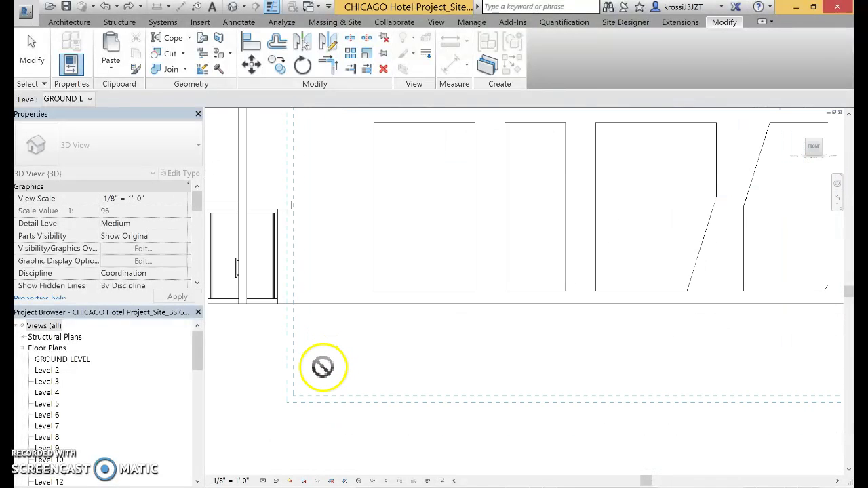
{"action": "scroll", "coordinate": [322, 367], "scroll_direction": "up", "scroll_amount": 1}
{"action": "scroll", "coordinate": [322, 366], "scroll_direction": "up", "scroll_amount": 1}
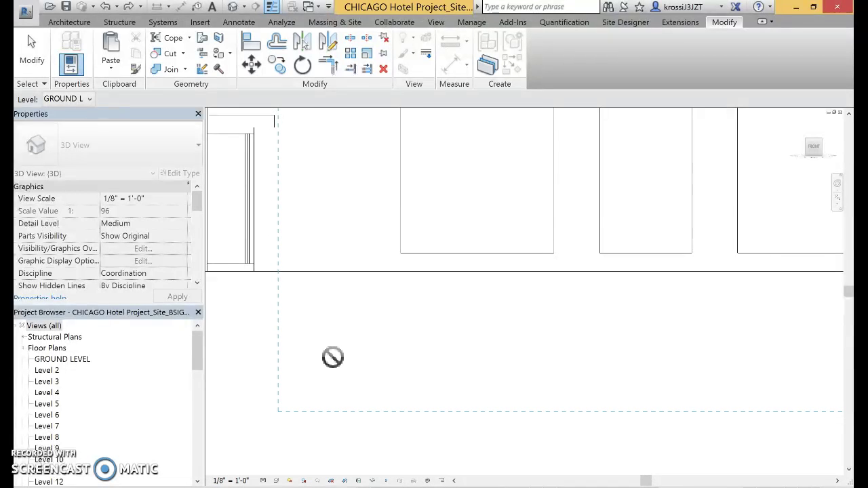
{"action": "left_click", "coordinate": [419, 266]}
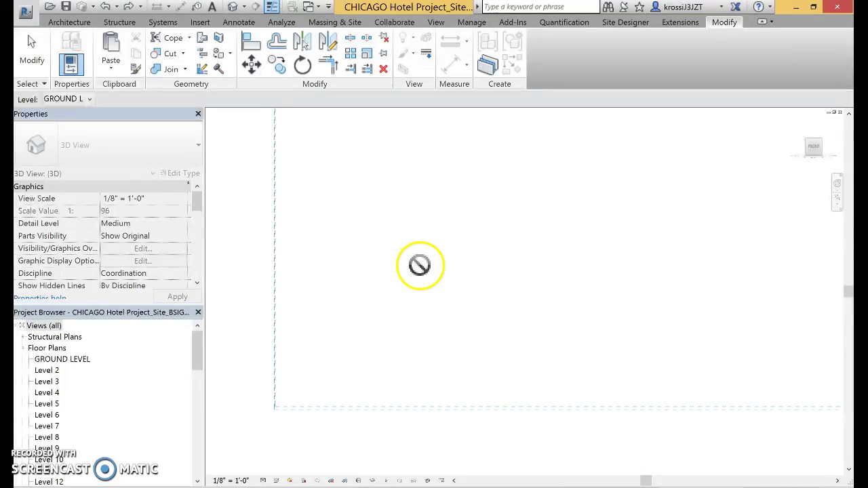
{"action": "middle_click_drag", "start_coordinate": [420, 265], "coordinate": [421, 261]}
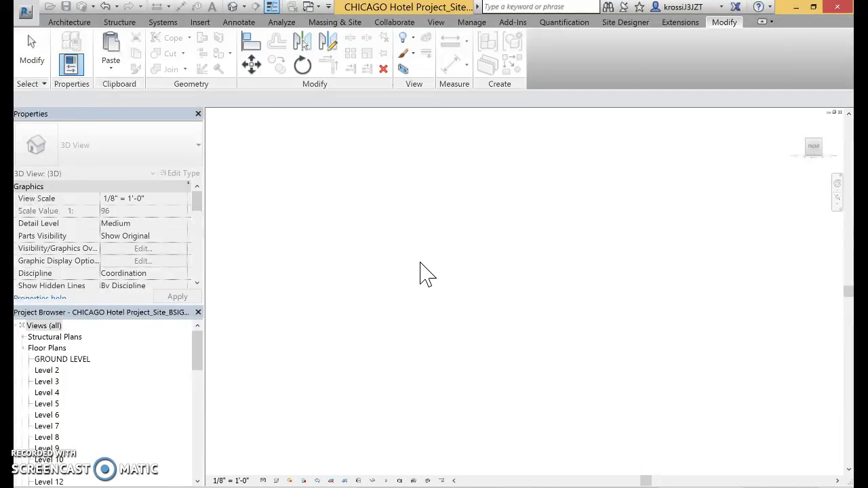
Pan the building into view, switch to the RIGHT ViewCube face, and zoom to the group's edge.
{"action": "scroll", "coordinate": [531, 268], "scroll_direction": "down", "scroll_amount": 3}
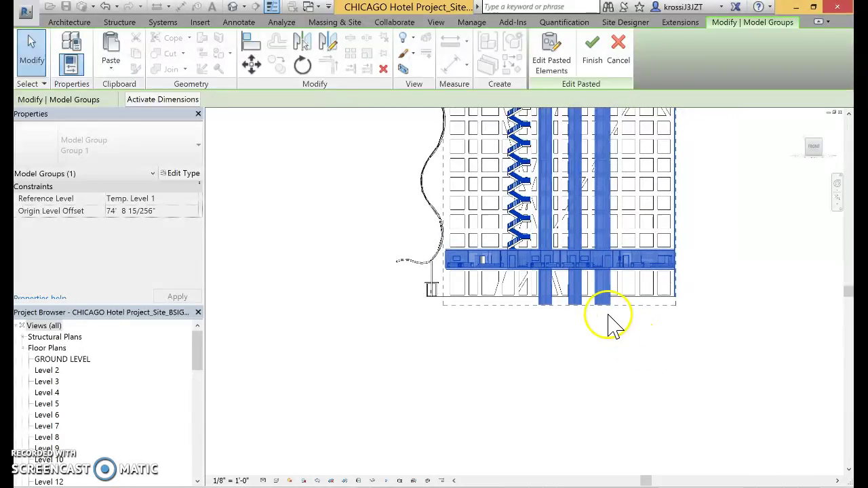
{"action": "scroll", "coordinate": [683, 252], "scroll_direction": "up", "scroll_amount": 2}
{"action": "scroll", "coordinate": [669, 271], "scroll_direction": "up", "scroll_amount": 2}
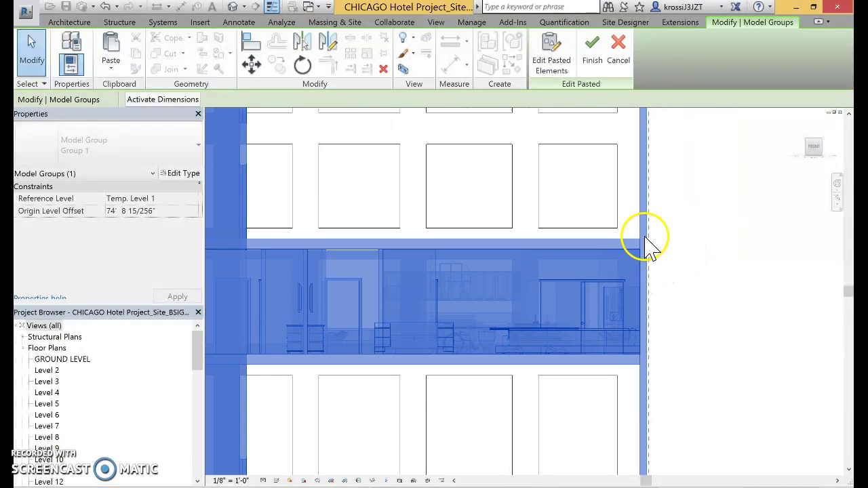
{"action": "scroll", "coordinate": [651, 261], "scroll_direction": "down", "scroll_amount": 2}
{"action": "scroll", "coordinate": [691, 227], "scroll_direction": "down", "scroll_amount": 2}
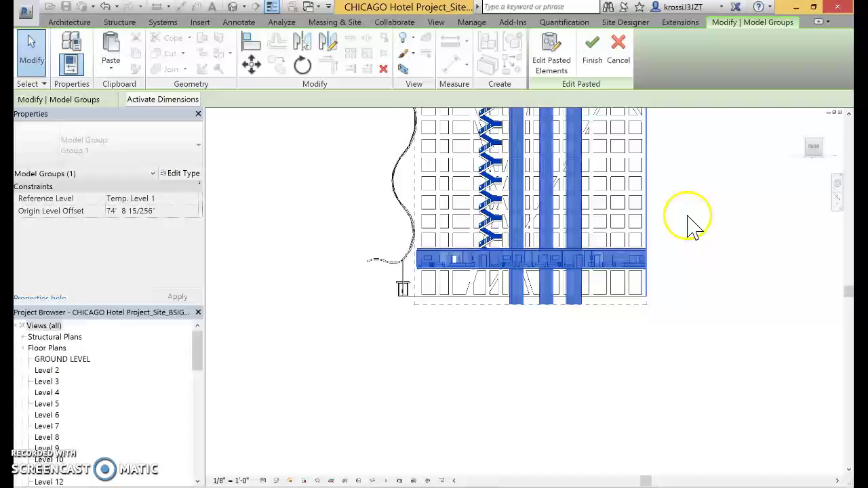
{"action": "mouse_move", "coordinate": [692, 227]}
{"action": "middle_mouse_down"}
{"action": "mouse_move", "coordinate": [682, 304]}
{"action": "mouse_move", "coordinate": [661, 325]}
{"action": "middle_mouse_up"}
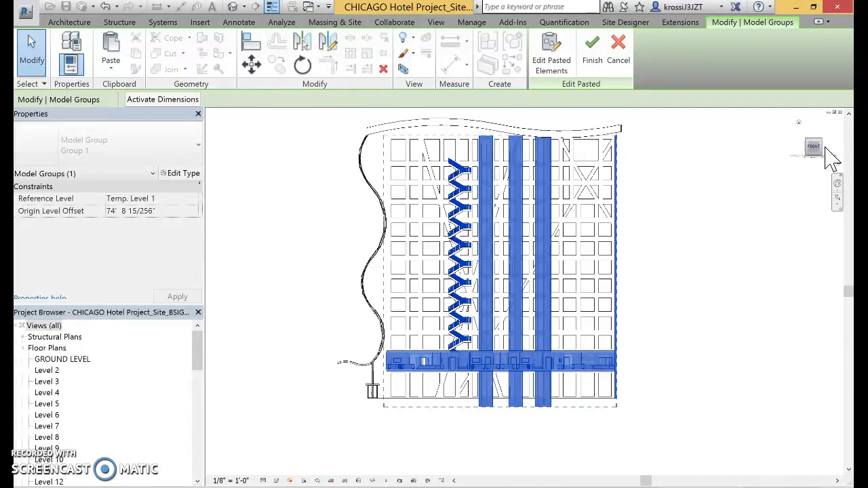
{"action": "left_click", "coordinate": [826, 165]}
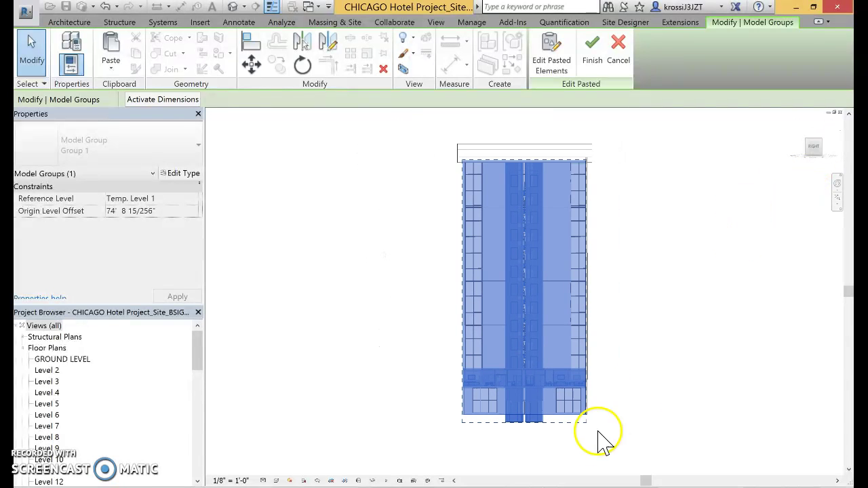
{"action": "scroll", "coordinate": [593, 394], "scroll_direction": "up", "scroll_amount": 3}
{"action": "scroll", "coordinate": [587, 380], "scroll_direction": "up", "scroll_amount": 2}
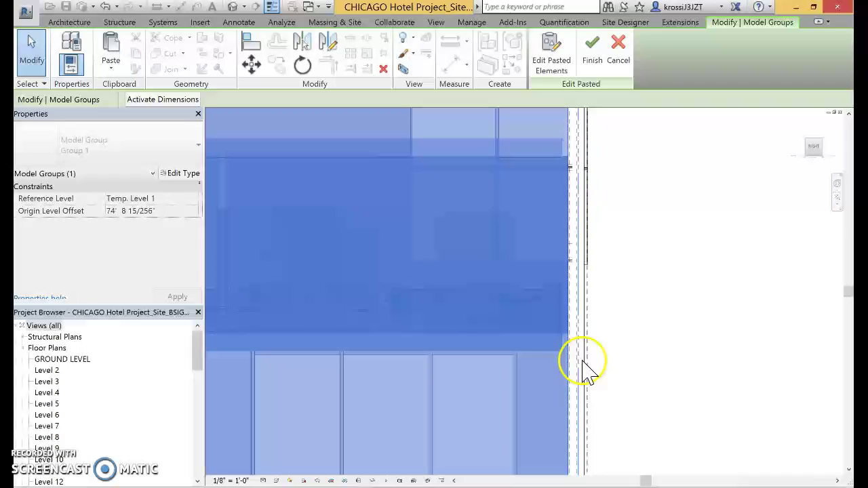
{"action": "scroll", "coordinate": [570, 299], "scroll_direction": "up", "scroll_amount": 2}
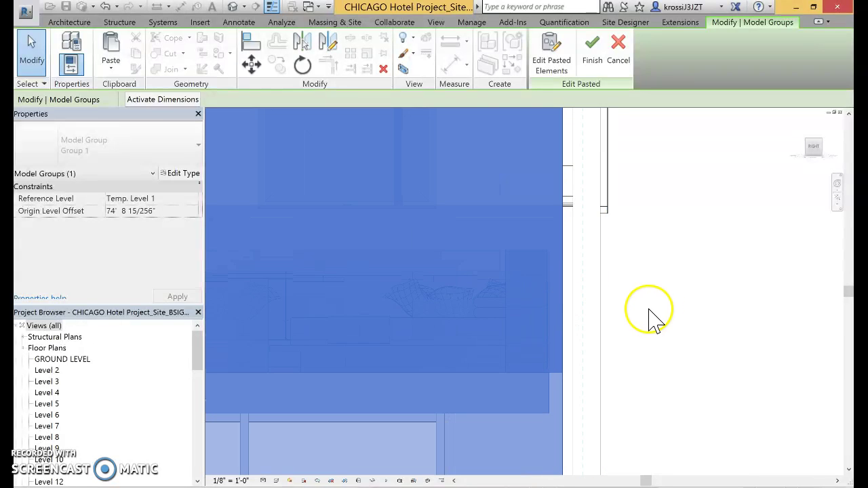
Move the pasted group into line with the exterior wall, finish the paste, and accept the deleted-elements warning.
{"action": "left_click", "coordinate": [253, 70]}
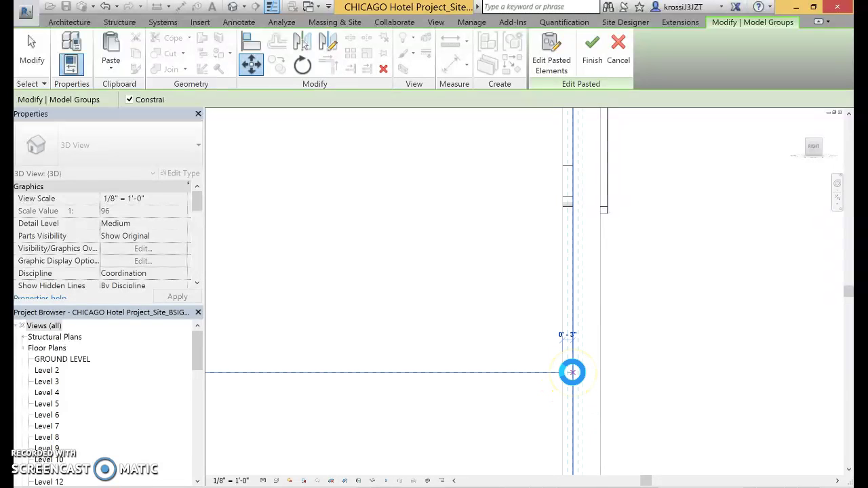
{"action": "left_click", "coordinate": [572, 372]}
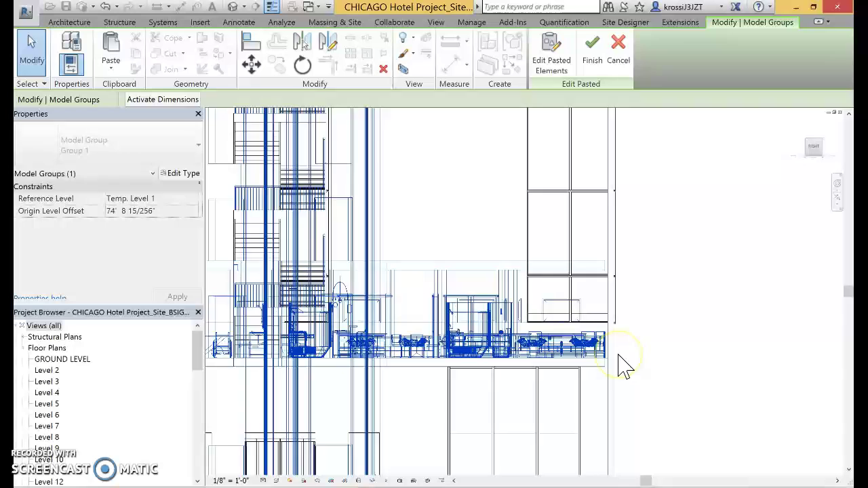
{"action": "scroll", "coordinate": [618, 360], "scroll_direction": "down", "scroll_amount": 2}
{"action": "scroll", "coordinate": [618, 351], "scroll_direction": "down", "scroll_amount": 2}
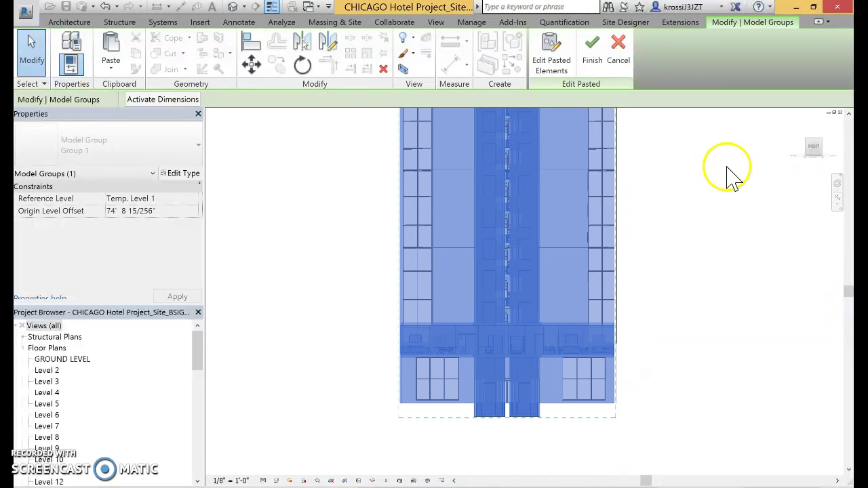
{"action": "left_click", "coordinate": [593, 65]}
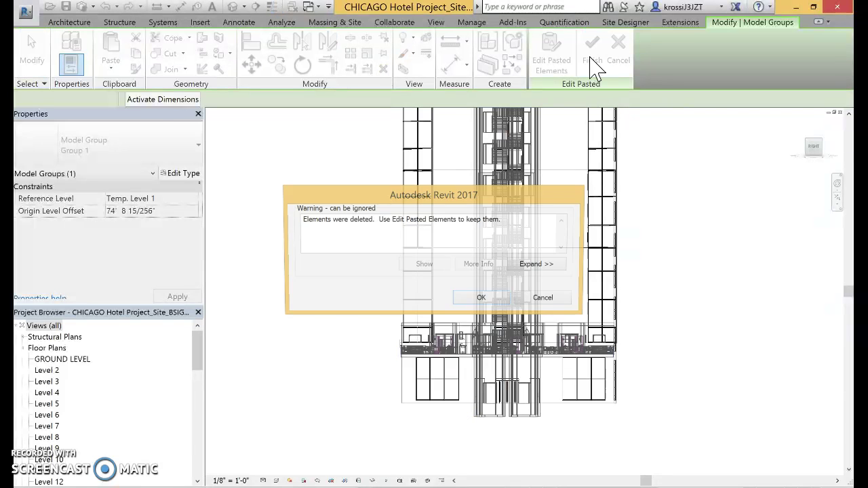
{"action": "left_click", "coordinate": [484, 299]}
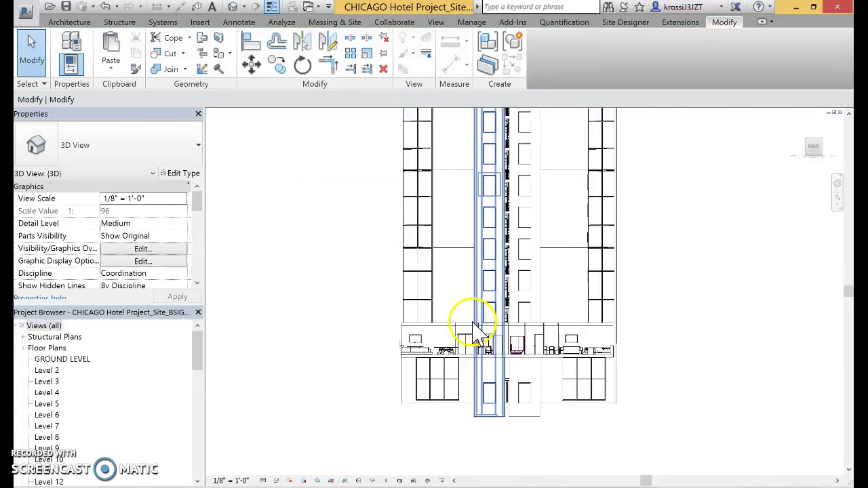
Orbit to an angled perspective showing the pasted rooms and stair core inside the tower.
{"action": "mouse_move", "coordinate": [410, 345]}
{"action": "middle_mouse_down", "text": "shift"}
{"action": "mouse_move", "coordinate": [534, 445]}
{"action": "mouse_move", "coordinate": [577, 446]}
{"action": "mouse_move", "coordinate": [587, 384]}
{"action": "mouse_move", "coordinate": [556, 348]}
{"action": "mouse_move", "coordinate": [453, 365]}
{"action": "mouse_move", "coordinate": [291, 364]}
{"action": "mouse_move", "coordinate": [329, 377]}
{"action": "mouse_move", "coordinate": [526, 373]}
{"action": "mouse_move", "coordinate": [566, 383]}
{"action": "mouse_move", "coordinate": [563, 394]}
{"action": "middle_mouse_up", "text": "shift"}
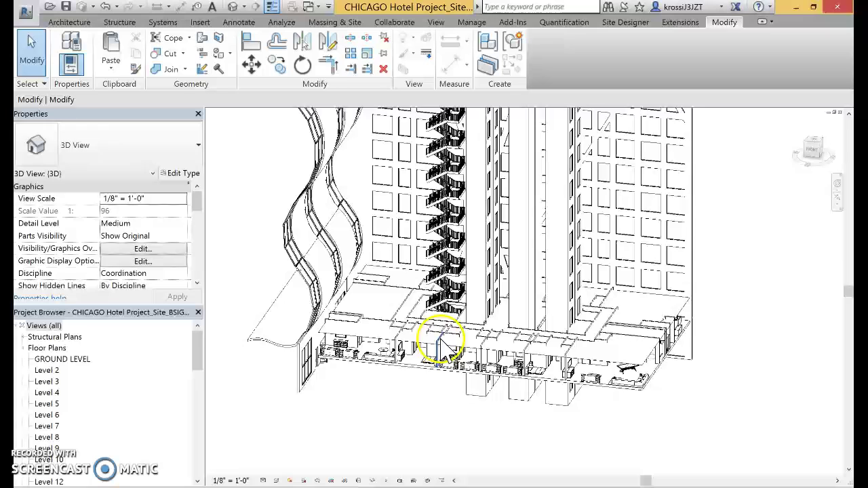
{"action": "double_click", "coordinate": [52, 370]}
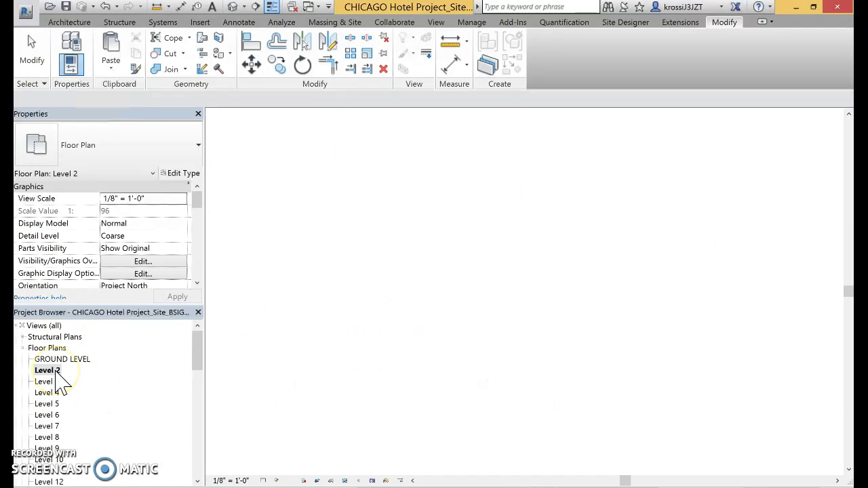
{"action": "scroll", "coordinate": [496, 258], "scroll_direction": "down", "scroll_amount": 3}
{"action": "scroll", "coordinate": [552, 345], "scroll_direction": "up", "scroll_amount": 2}
{"action": "middle_click_drag", "start_coordinate": [601, 387], "coordinate": [562, 251]}
{"action": "scroll", "coordinate": [441, 312], "scroll_direction": "down", "scroll_amount": 1}
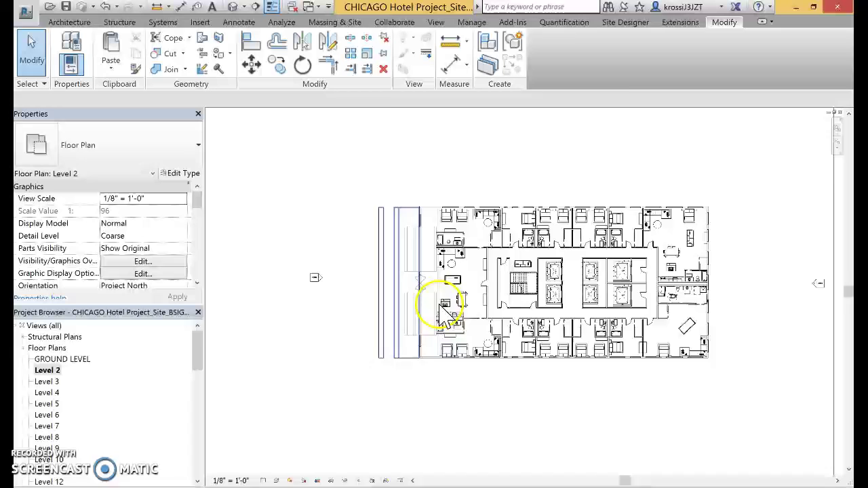
{"action": "scroll", "coordinate": [441, 312], "scroll_direction": "up", "scroll_amount": 3}
{"action": "left_click", "coordinate": [454, 219]}
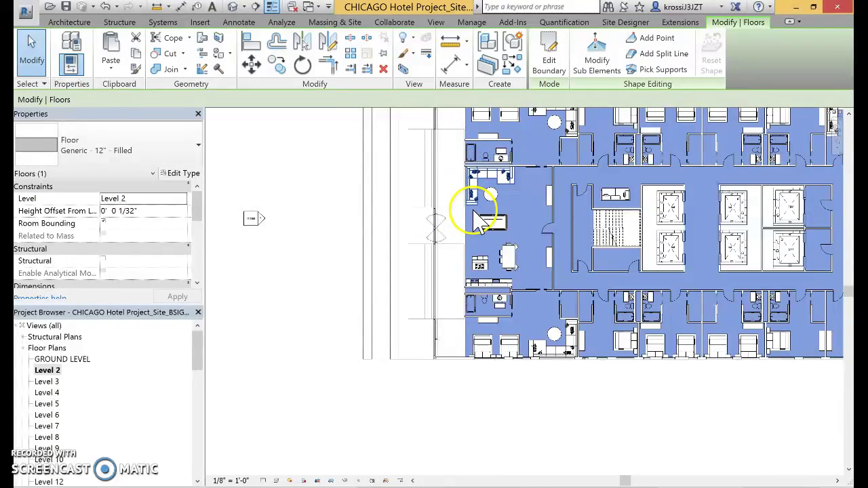
{"action": "mouse_move", "coordinate": [502, 217]}
{"action": "middle_mouse_down"}
{"action": "mouse_move", "coordinate": [337, 249]}
{"action": "mouse_move", "coordinate": [344, 275]}
{"action": "middle_mouse_up"}
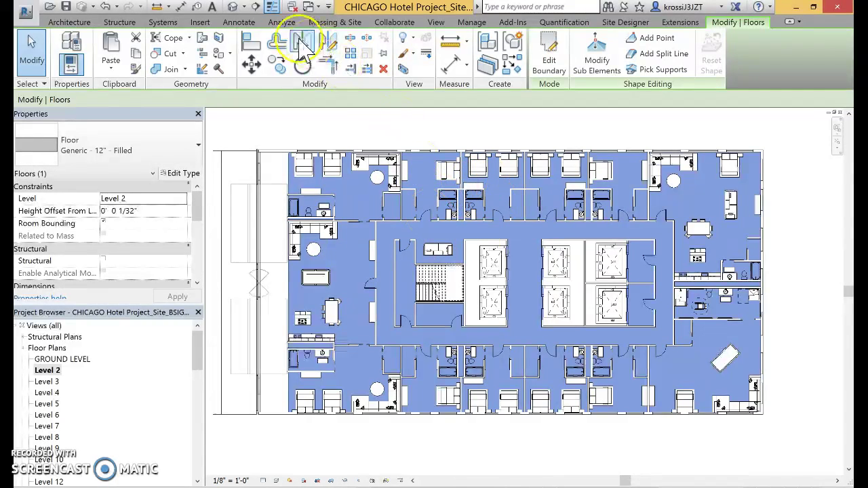
{"action": "left_click", "coordinate": [233, 7]}
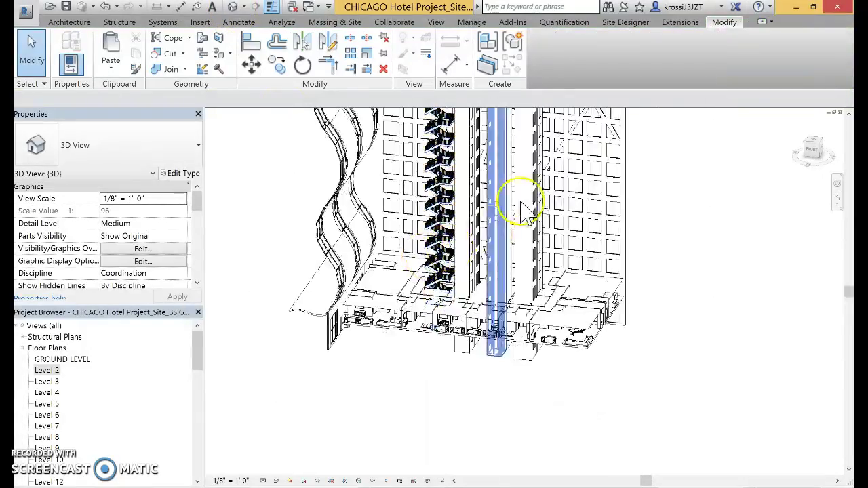
Hide the roof and upper curtain wall in the 3D view.
{"action": "scroll", "coordinate": [520, 199], "scroll_direction": "down", "scroll_amount": 3}
{"action": "middle_click_drag", "start_coordinate": [575, 333], "coordinate": [640, 277], "text": "shift"}
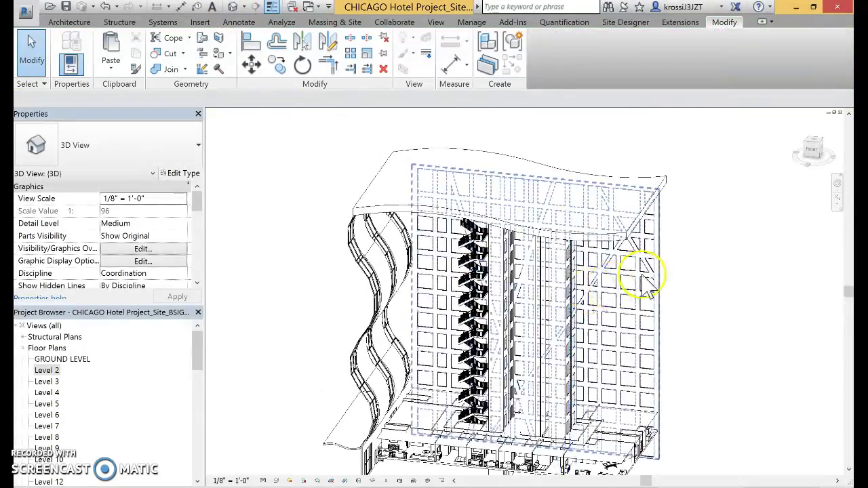
{"action": "left_click", "coordinate": [620, 170]}
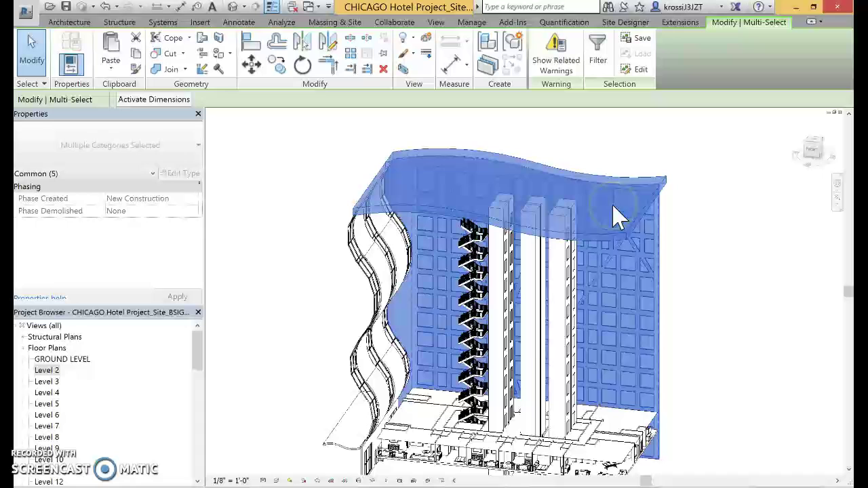
{"action": "right_click", "coordinate": [614, 215]}
{"action": "mouse_move", "coordinate": [651, 254]}
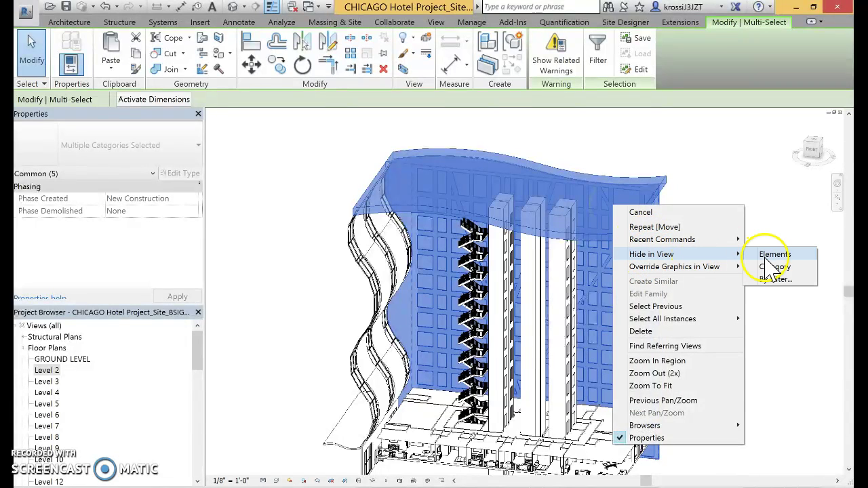
{"action": "left_click", "coordinate": [775, 254]}
Hide the towers, stairs, curved canopy and lower curtain wall.
{"action": "left_click_drag", "start_coordinate": [677, 285], "coordinate": [289, 196]}
{"action": "right_click", "coordinate": [367, 238]}
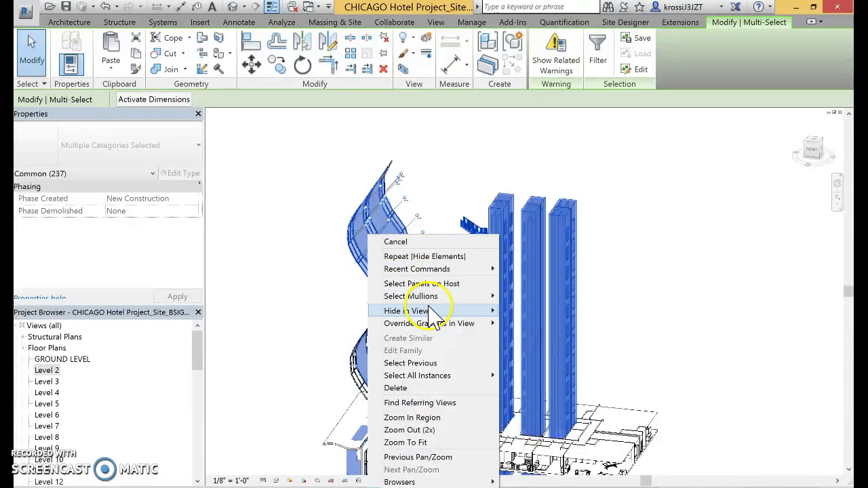
{"action": "left_click", "coordinate": [535, 305]}
{"action": "middle_click_drag", "start_coordinate": [561, 314], "coordinate": [571, 229]}
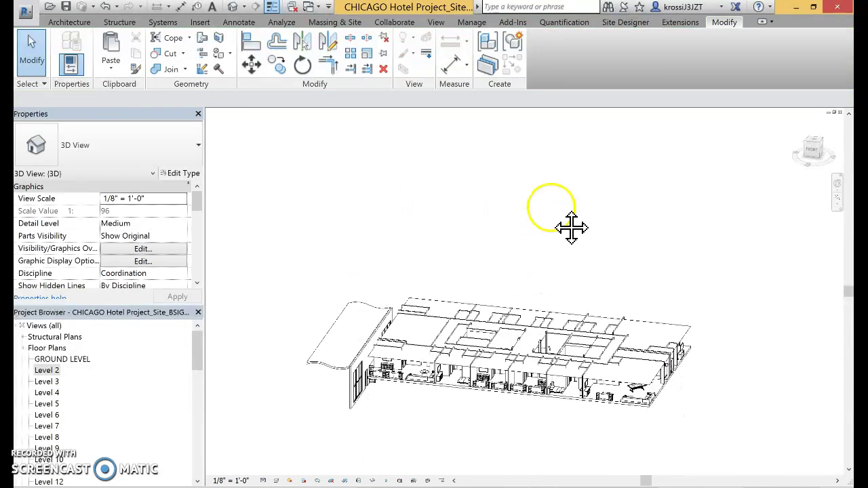
{"action": "scroll", "coordinate": [380, 400], "scroll_direction": "up", "scroll_amount": 3}
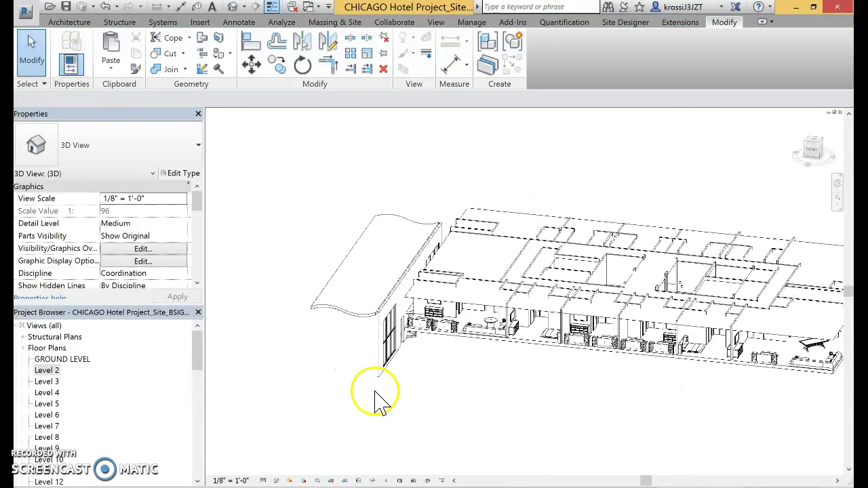
{"action": "left_click", "coordinate": [361, 303]}
{"action": "right_click", "coordinate": [371, 309]}
{"action": "mouse_move", "coordinate": [409, 119]}
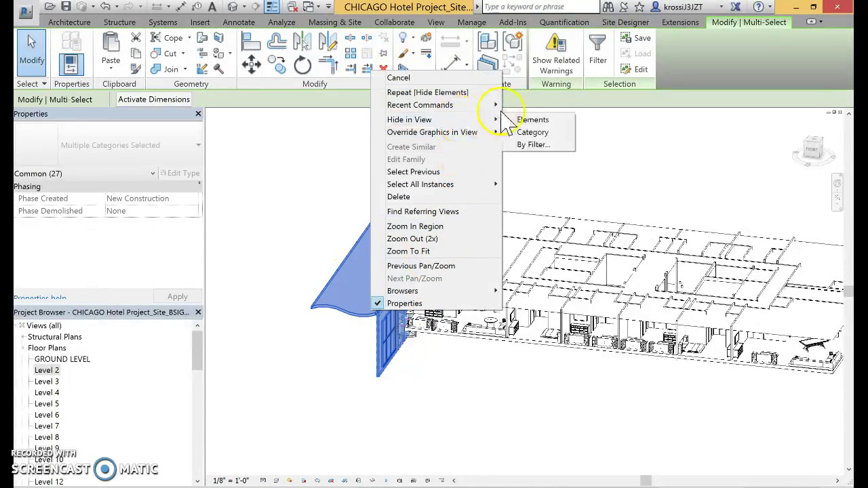
{"action": "left_click", "coordinate": [530, 116]}
Hide the entrance doors, then select all 272 elements of the remaining floor layout.
{"action": "middle_click_drag", "start_coordinate": [464, 351], "coordinate": [514, 349], "text": "shift"}
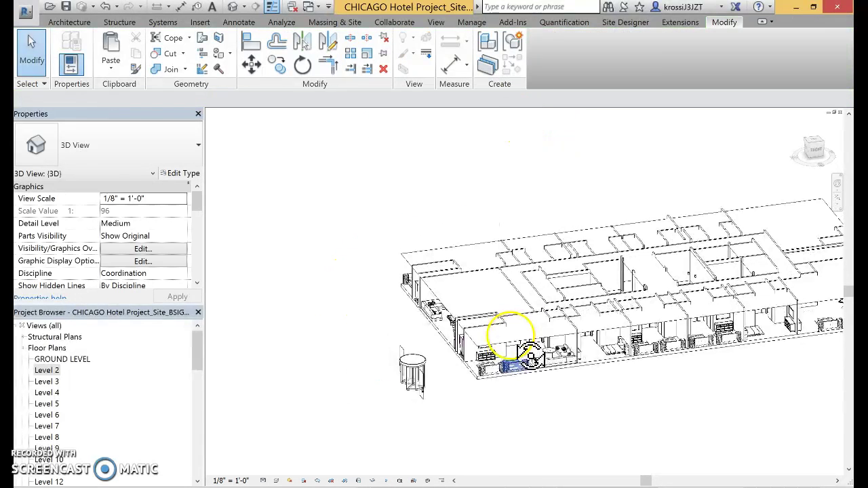
{"action": "left_click", "coordinate": [406, 356]}
{"action": "right_click", "coordinate": [406, 356]}
{"action": "mouse_move", "coordinate": [445, 164]}
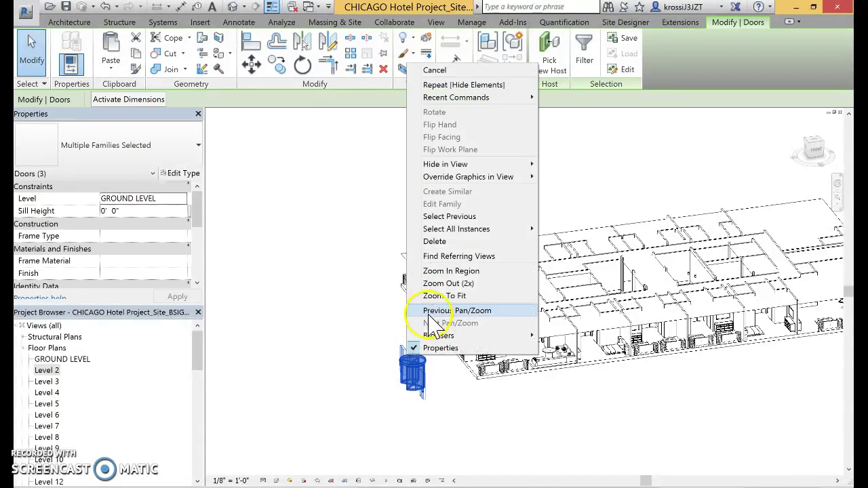
{"action": "left_click", "coordinate": [568, 170]}
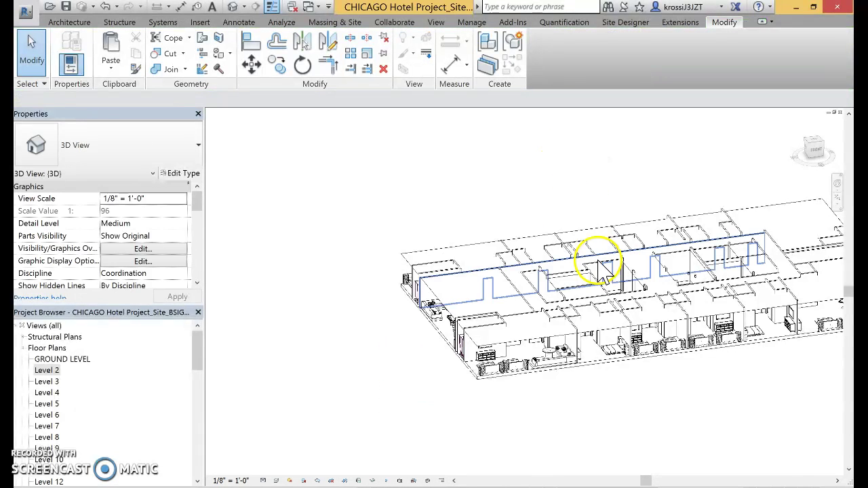
{"action": "mouse_move", "coordinate": [600, 257]}
{"action": "middle_mouse_down", "text": "shift"}
{"action": "mouse_move", "coordinate": [669, 355]}
{"action": "mouse_move", "coordinate": [558, 258]}
{"action": "mouse_move", "coordinate": [388, 222]}
{"action": "mouse_move", "coordinate": [319, 310]}
{"action": "mouse_move", "coordinate": [562, 368]}
{"action": "mouse_move", "coordinate": [581, 252]}
{"action": "mouse_move", "coordinate": [629, 294]}
{"action": "mouse_move", "coordinate": [659, 300]}
{"action": "middle_mouse_up", "text": "shift"}
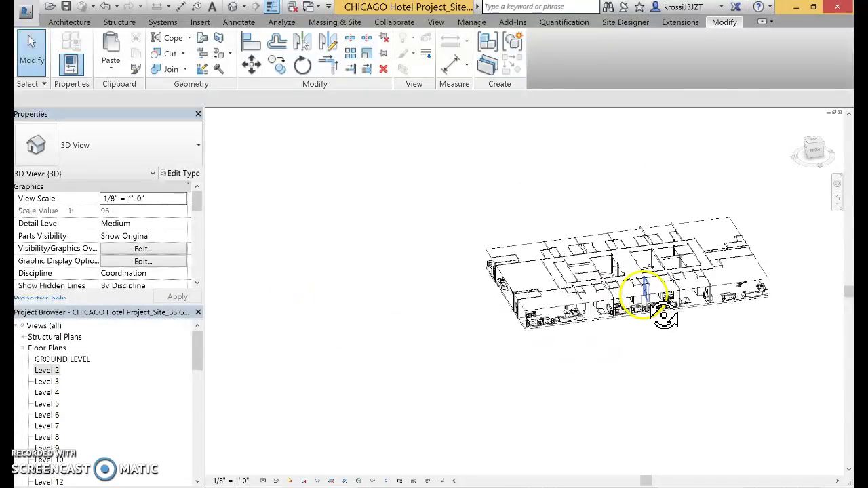
{"action": "mouse_move", "coordinate": [809, 387]}
{"action": "left_mouse_down"}
{"action": "mouse_move", "coordinate": [649, 276]}
{"action": "mouse_move", "coordinate": [475, 184]}
{"action": "mouse_move", "coordinate": [387, 171]}
{"action": "left_mouse_up"}
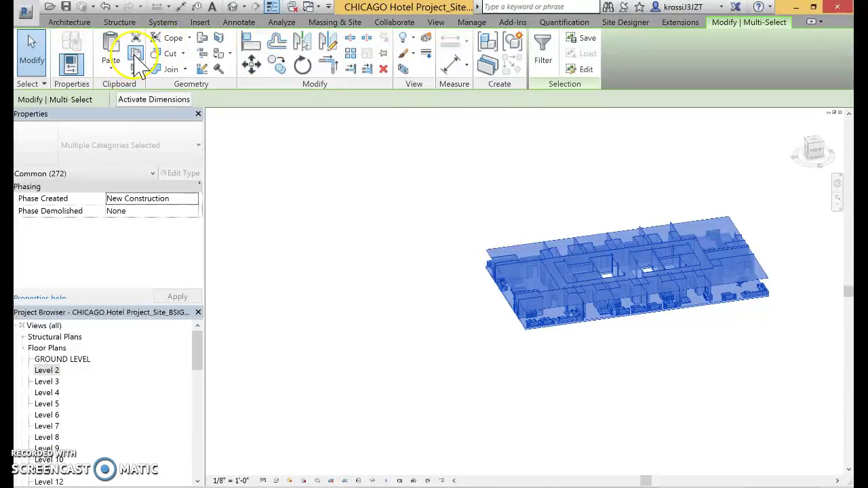
From the Level 4 plan, paste the layout aligned to Levels 4 through 12.
{"action": "double_click", "coordinate": [48, 383]}
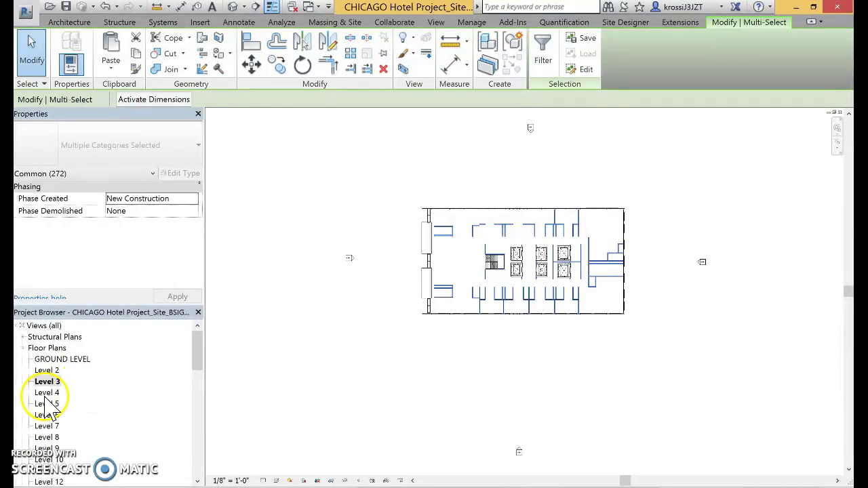
{"action": "double_click", "coordinate": [47, 393]}
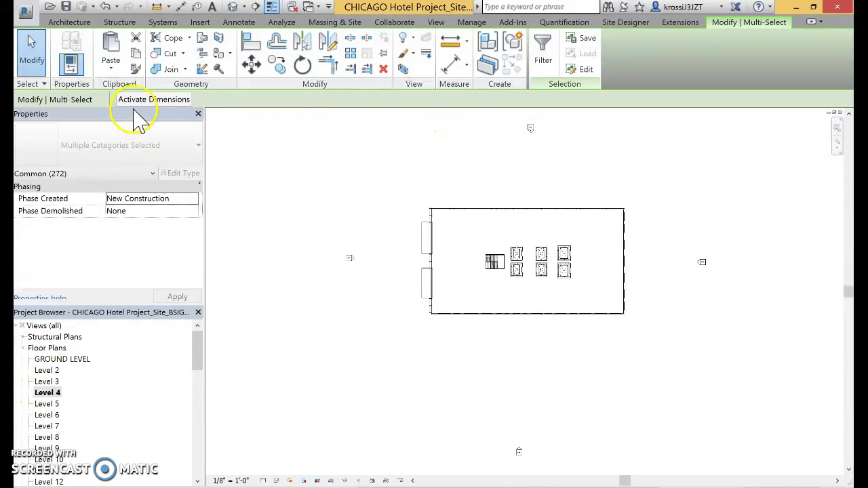
{"action": "left_click", "coordinate": [116, 69]}
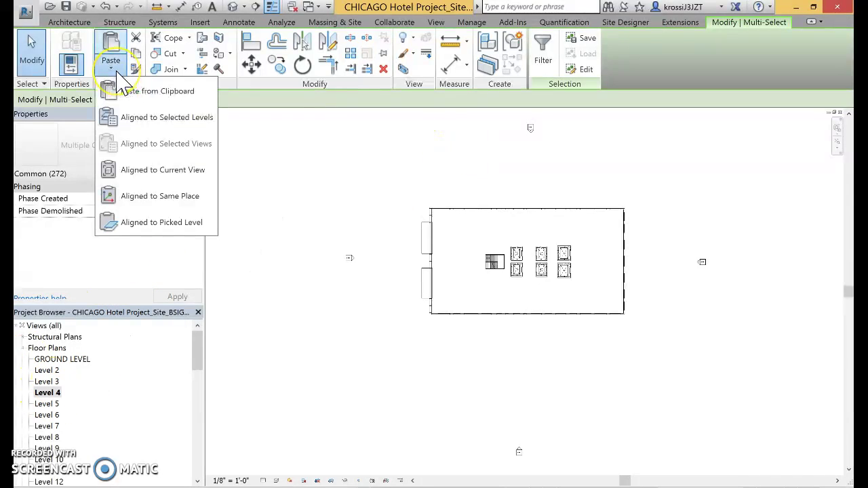
{"action": "left_click", "coordinate": [135, 122]}
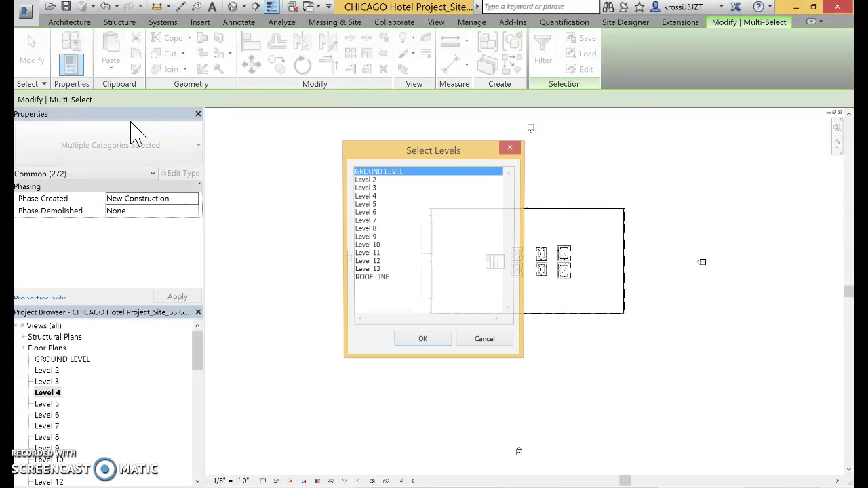
{"action": "left_click", "coordinate": [370, 197]}
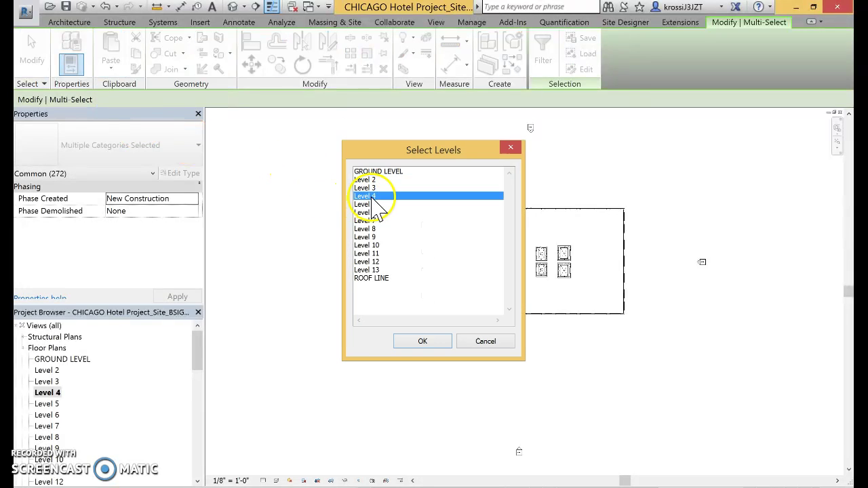
{"action": "left_click", "coordinate": [378, 262], "text": "shift"}
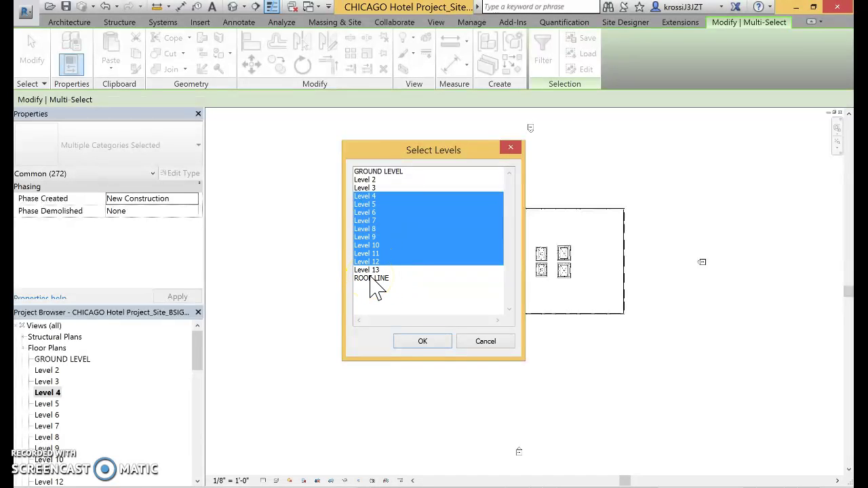
{"action": "left_click", "coordinate": [422, 343]}
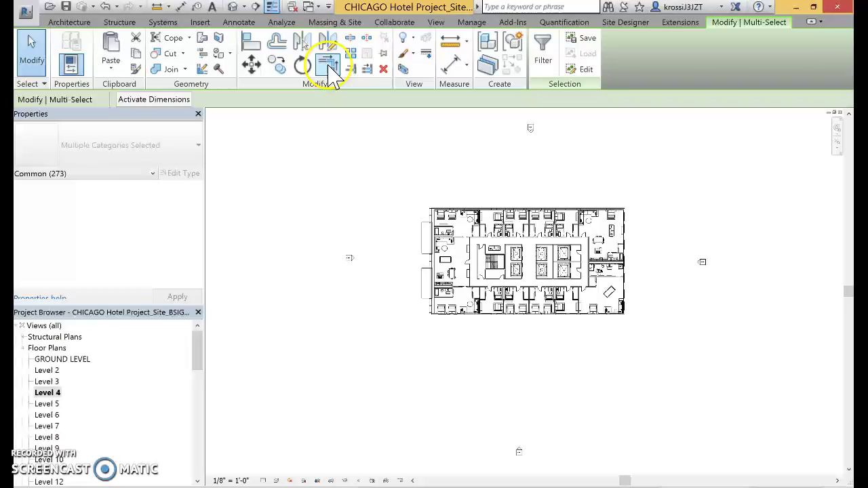
Orbit the 3D view to inspect the floor stack and select the detached lowest floor's 272 elements.
{"action": "left_click", "coordinate": [233, 7]}
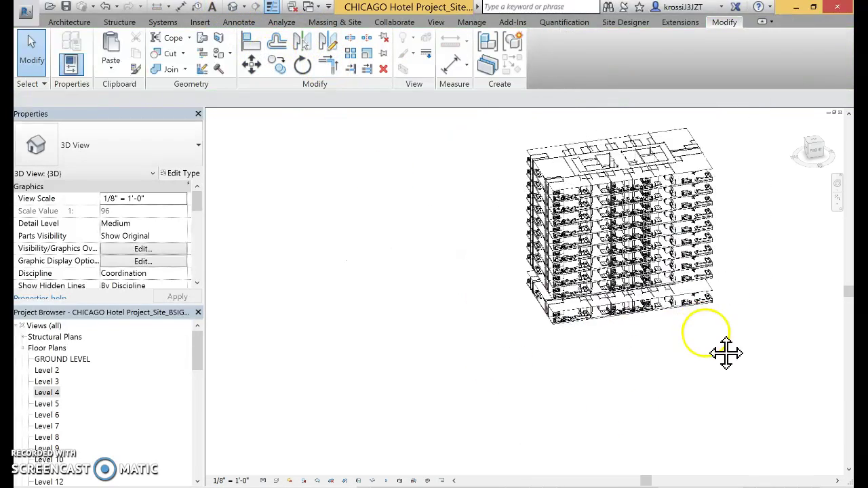
{"action": "mouse_move", "coordinate": [723, 353]}
{"action": "middle_mouse_down", "text": "shift"}
{"action": "mouse_move", "coordinate": [482, 239]}
{"action": "mouse_move", "coordinate": [388, 275]}
{"action": "middle_mouse_up", "text": "shift"}
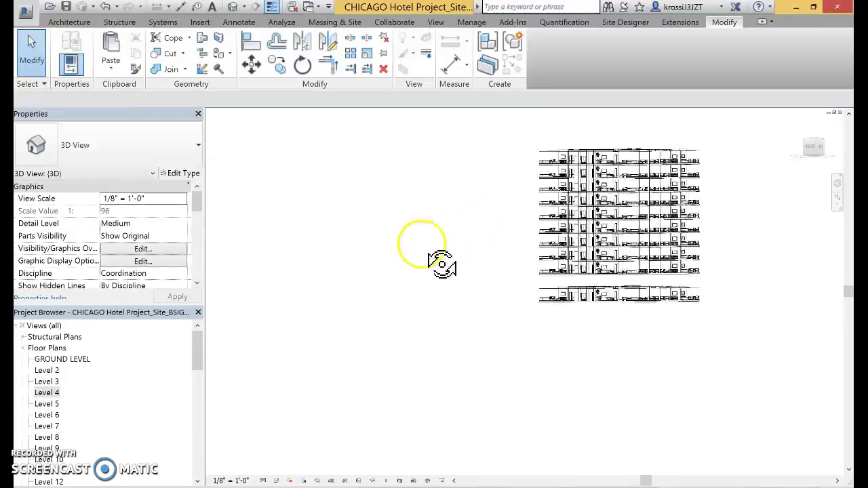
{"action": "scroll", "coordinate": [607, 329], "scroll_direction": "up", "scroll_amount": 3}
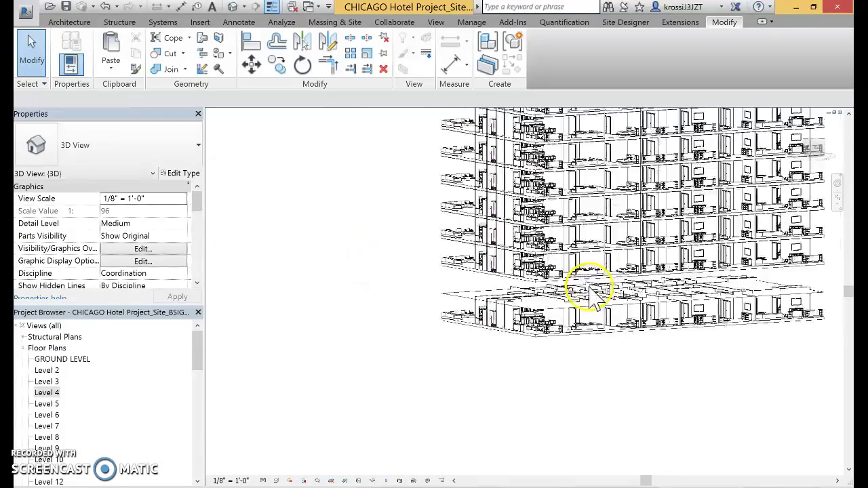
{"action": "scroll", "coordinate": [588, 287], "scroll_direction": "up", "scroll_amount": 3}
{"action": "middle_click_drag", "start_coordinate": [661, 346], "coordinate": [620, 335], "text": "shift"}
{"action": "mouse_move", "coordinate": [530, 308]}
{"action": "middle_mouse_down", "text": "shift"}
{"action": "mouse_move", "coordinate": [552, 365]}
{"action": "mouse_move", "coordinate": [617, 308]}
{"action": "mouse_move", "coordinate": [542, 305]}
{"action": "mouse_move", "coordinate": [388, 345]}
{"action": "mouse_move", "coordinate": [252, 299]}
{"action": "mouse_move", "coordinate": [349, 267]}
{"action": "mouse_move", "coordinate": [619, 287]}
{"action": "mouse_move", "coordinate": [484, 306]}
{"action": "mouse_move", "coordinate": [525, 310]}
{"action": "middle_mouse_up", "text": "shift"}
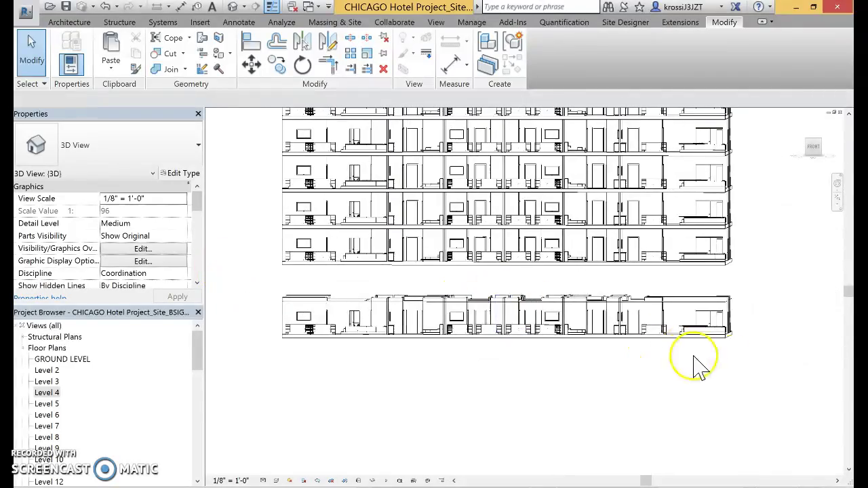
{"action": "left_click_drag", "start_coordinate": [761, 354], "coordinate": [266, 296]}
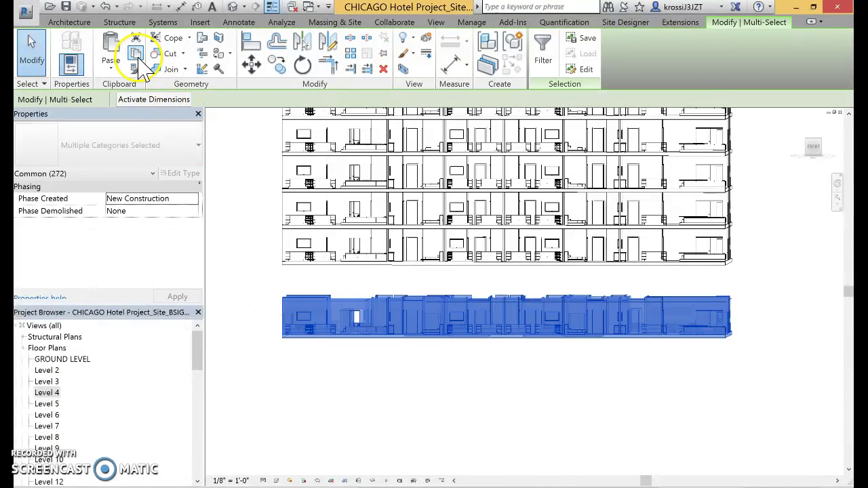
Paste the floor layout into the Level 3 plan aligned to the current view.
{"action": "double_click", "coordinate": [52, 382]}
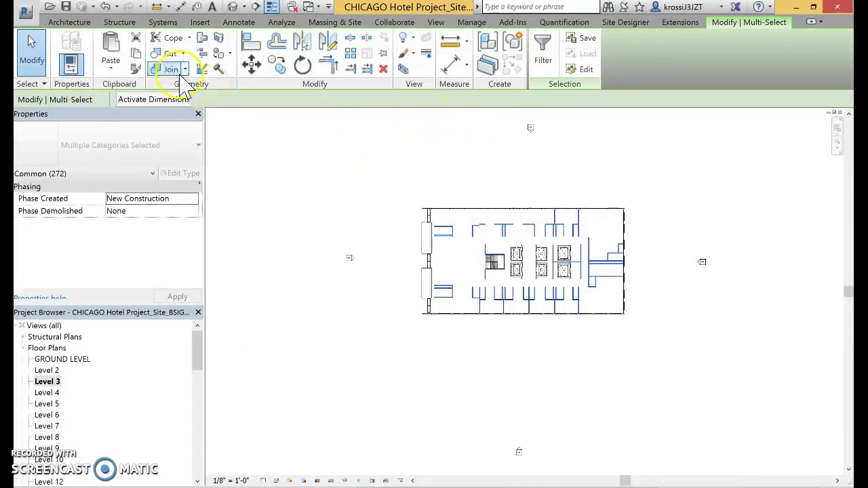
{"action": "left_click", "coordinate": [111, 68]}
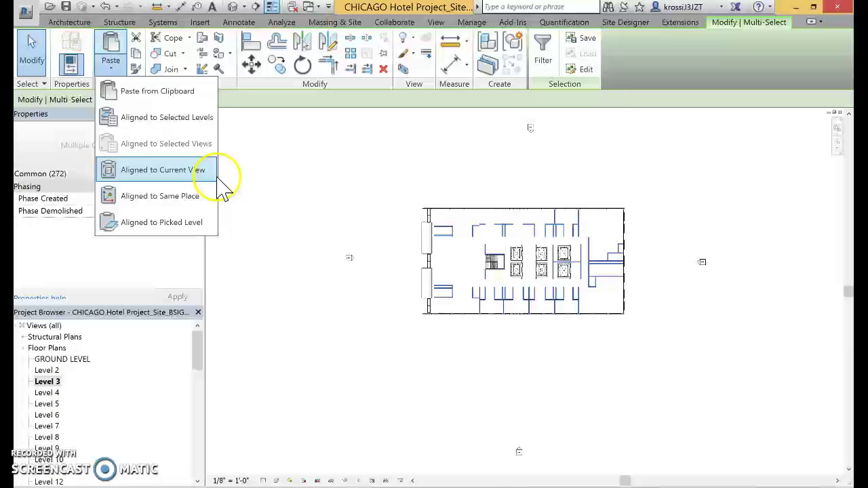
{"action": "left_click", "coordinate": [197, 173]}
{"action": "left_click", "coordinate": [493, 214]}
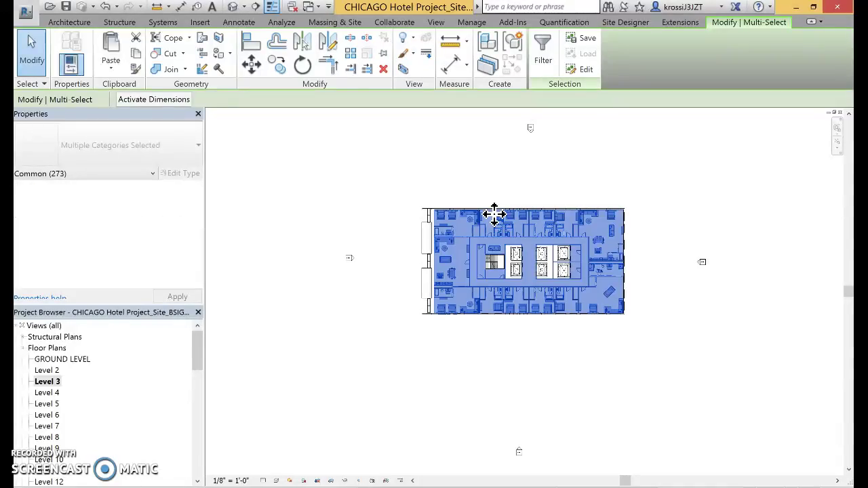
Orbit the 3D view to confirm furnished floors stack throughout the tower.
{"action": "left_click", "coordinate": [233, 7]}
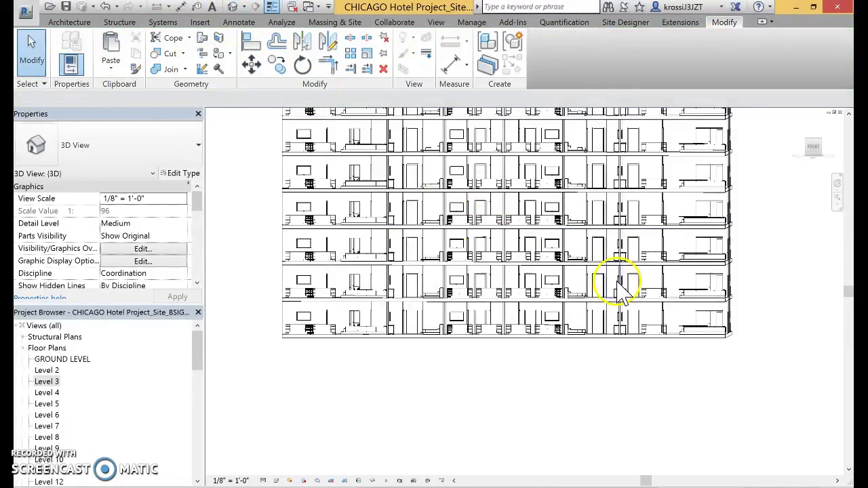
{"action": "mouse_move", "coordinate": [621, 325]}
{"action": "middle_mouse_down", "text": "shift"}
{"action": "mouse_move", "coordinate": [643, 350]}
{"action": "mouse_move", "coordinate": [607, 413]}
{"action": "mouse_move", "coordinate": [576, 416]}
{"action": "middle_mouse_up", "text": "shift"}
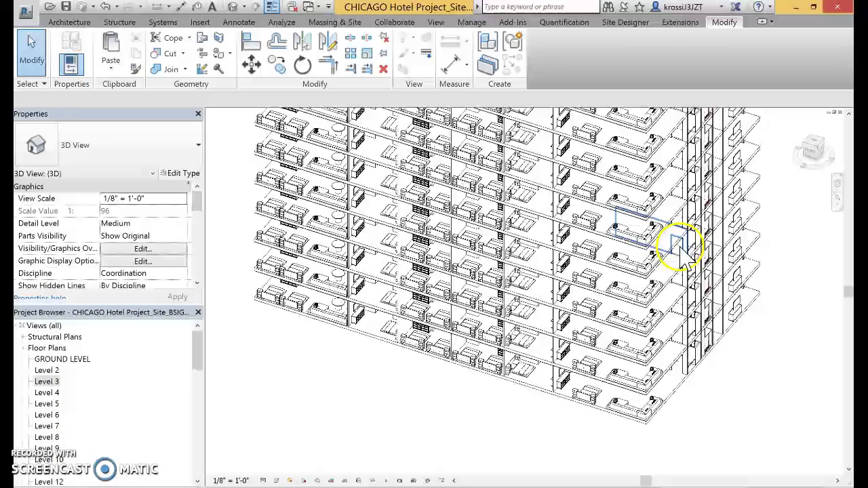
{"action": "scroll", "coordinate": [668, 216], "scroll_direction": "down", "scroll_amount": 3}
{"action": "mouse_move", "coordinate": [726, 237]}
{"action": "middle_mouse_down", "text": "shift"}
{"action": "mouse_move", "coordinate": [624, 271]}
{"action": "mouse_move", "coordinate": [424, 295]}
{"action": "mouse_move", "coordinate": [333, 277]}
{"action": "mouse_move", "coordinate": [277, 422]}
{"action": "middle_mouse_up", "text": "shift"}
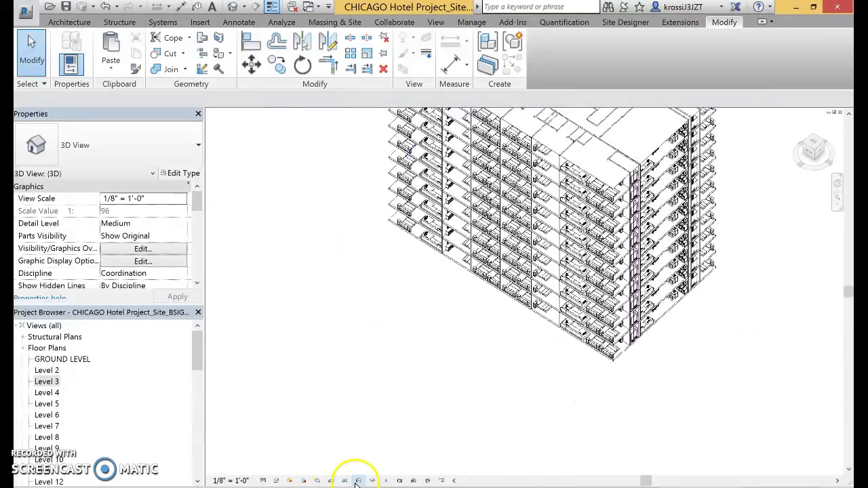
Reveal the hidden exterior elements and save as new project 'Chicago Hotel Merged File_042717_KR'.
{"action": "left_click", "coordinate": [400, 479]}
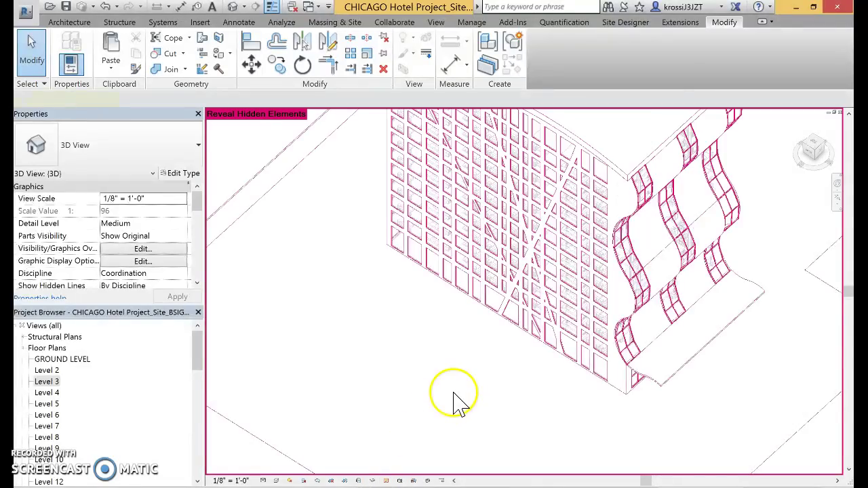
{"action": "mouse_move", "coordinate": [452, 402]}
{"action": "middle_mouse_down", "text": "shift"}
{"action": "mouse_move", "coordinate": [581, 388]}
{"action": "mouse_move", "coordinate": [683, 217]}
{"action": "mouse_move", "coordinate": [630, 248]}
{"action": "mouse_move", "coordinate": [451, 306]}
{"action": "mouse_move", "coordinate": [359, 312]}
{"action": "mouse_move", "coordinate": [296, 295]}
{"action": "mouse_move", "coordinate": [283, 274]}
{"action": "mouse_move", "coordinate": [360, 315]}
{"action": "mouse_move", "coordinate": [494, 339]}
{"action": "mouse_move", "coordinate": [612, 317]}
{"action": "middle_mouse_up", "text": "shift"}
{"action": "left_click", "coordinate": [24, 12]}
{"action": "mouse_move", "coordinate": [61, 176]}
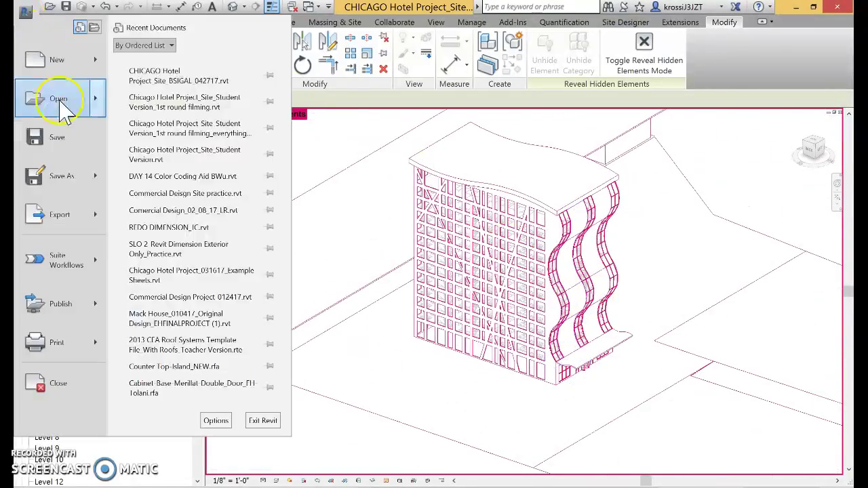
{"action": "left_click", "coordinate": [183, 88]}
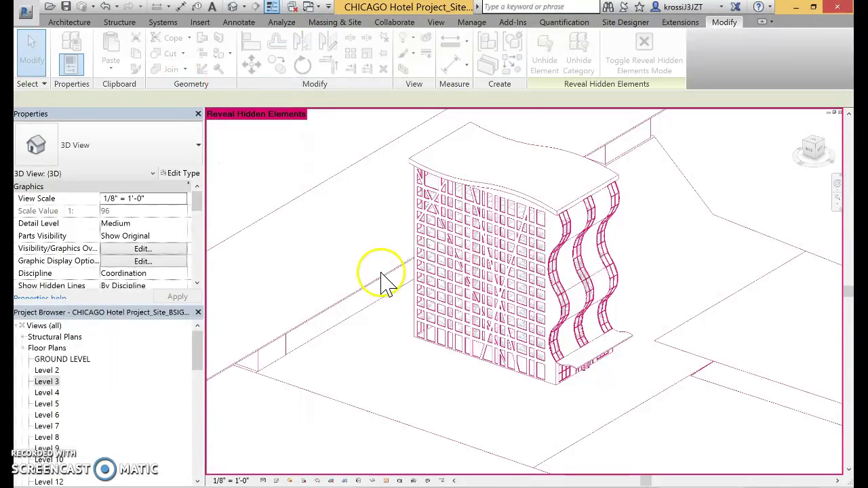
{"action": "left_click_drag", "start_coordinate": [352, 349], "coordinate": [177, 364]}
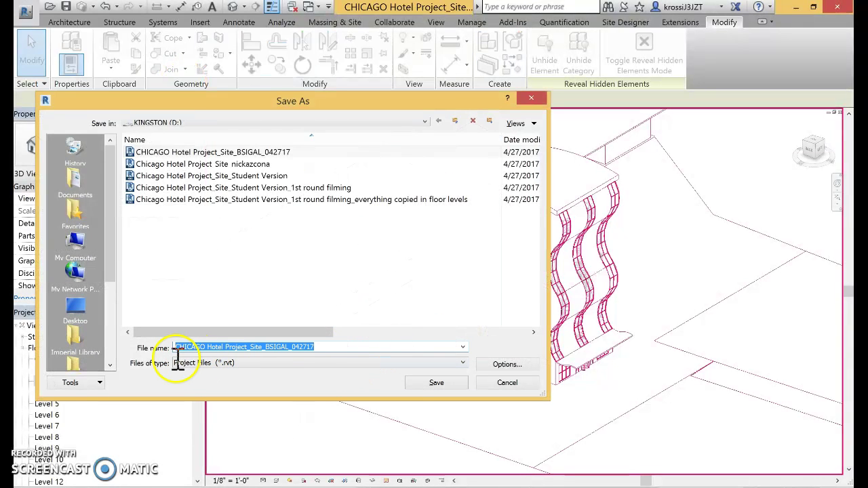
{"action": "type", "text": "Chicago H"}
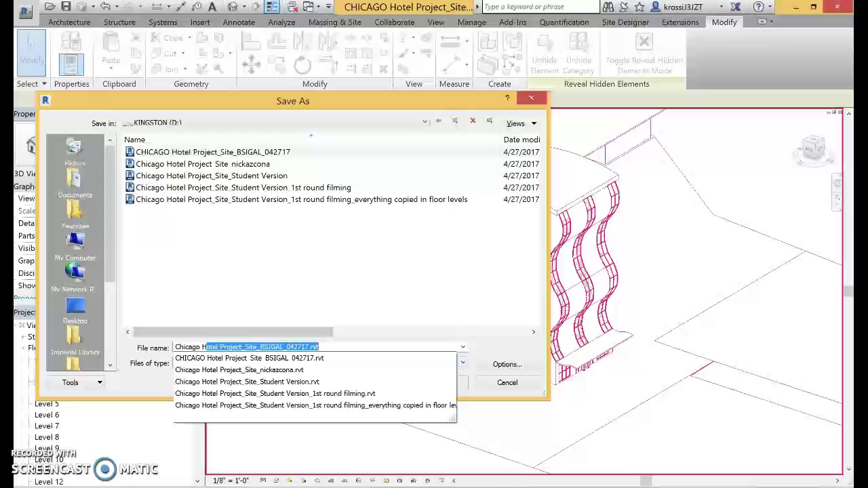
{"action": "type", "text": "Merged File_"}
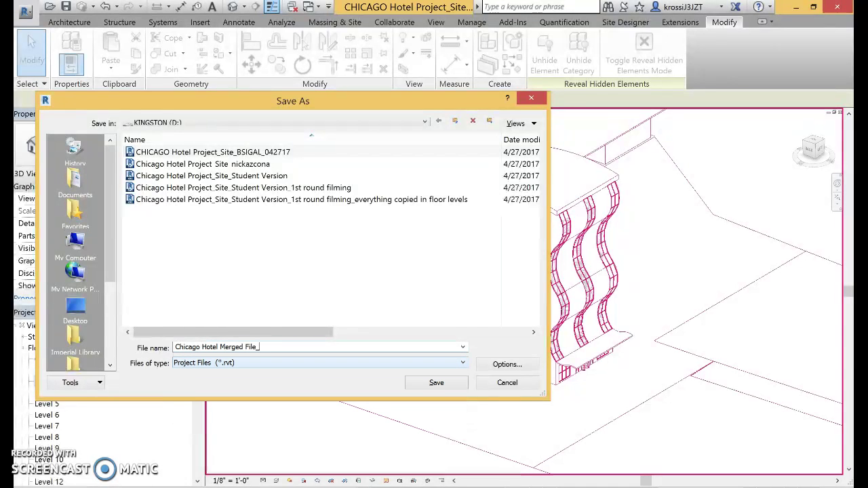
{"action": "type", "text": "042717_KR"}
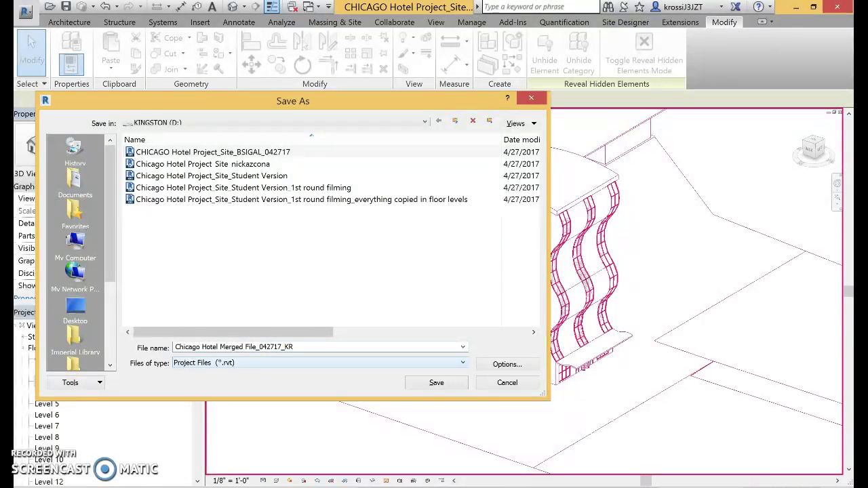
{"action": "left_click", "coordinate": [440, 384]}
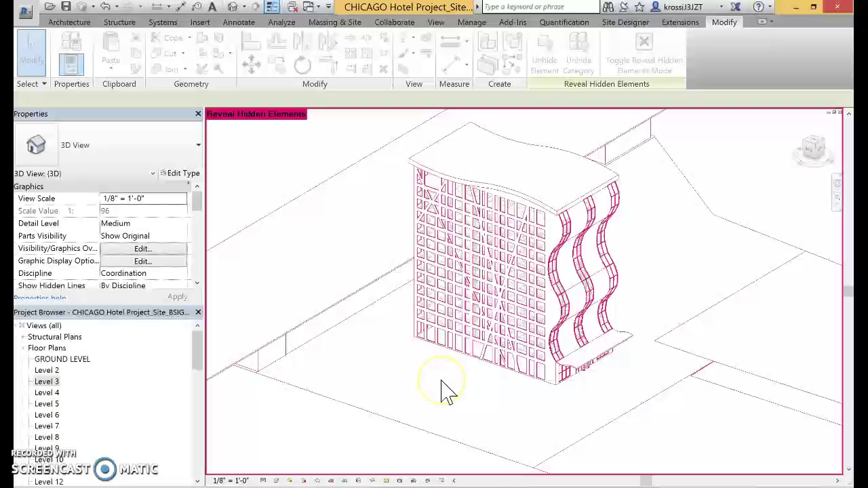